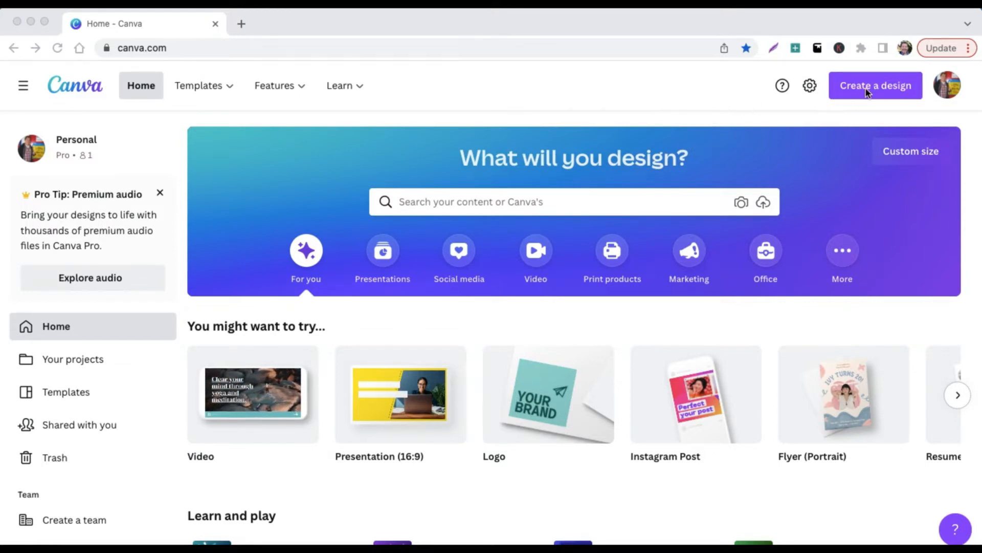
Step: Create a new custom-size design 1920 px wide and 1080 px high
{"action": "left_click", "coordinate": [866, 88]}
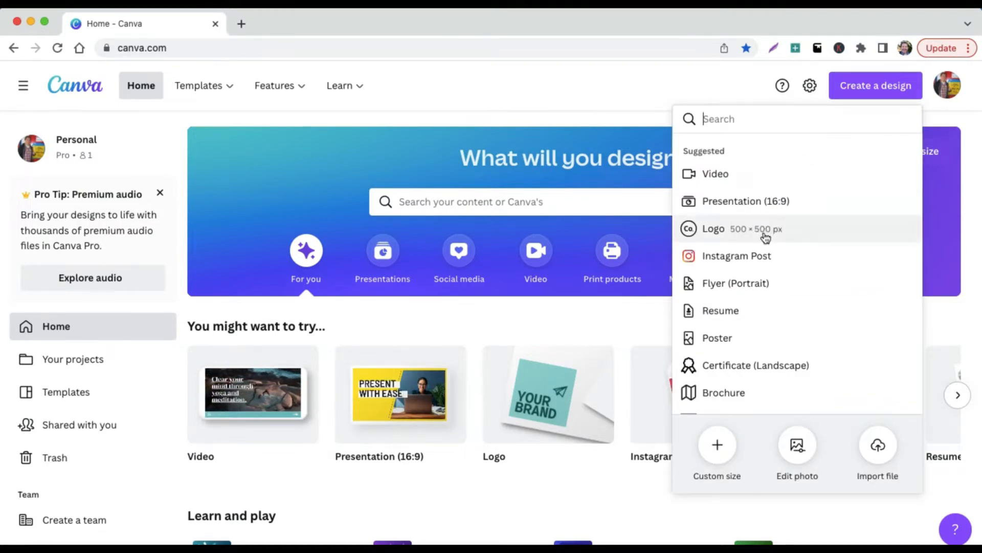
{"action": "scroll", "coordinate": [787, 236], "scroll_direction": "down", "scroll_amount": 3}
{"action": "scroll", "coordinate": [766, 238], "scroll_direction": "down", "scroll_amount": 10}
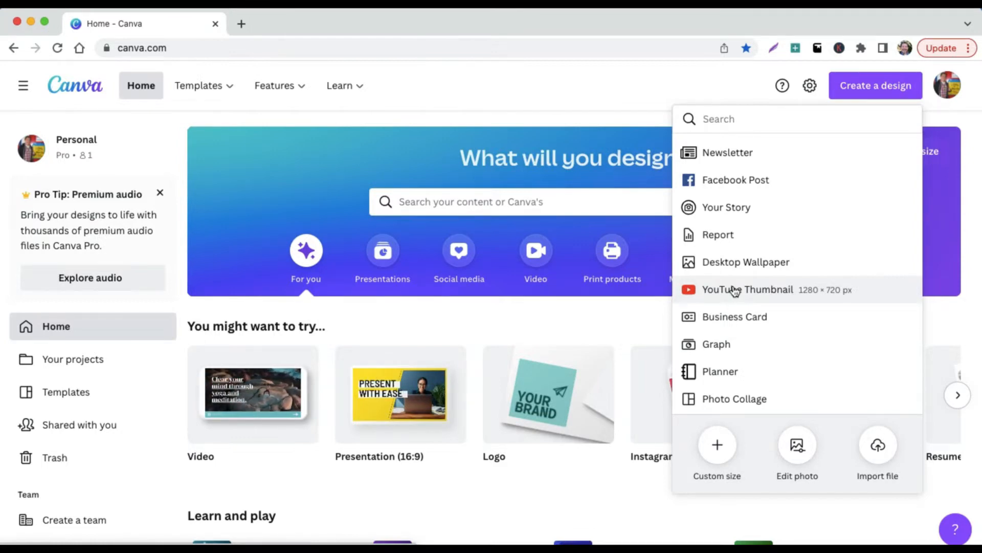
{"action": "left_click", "coordinate": [718, 446]}
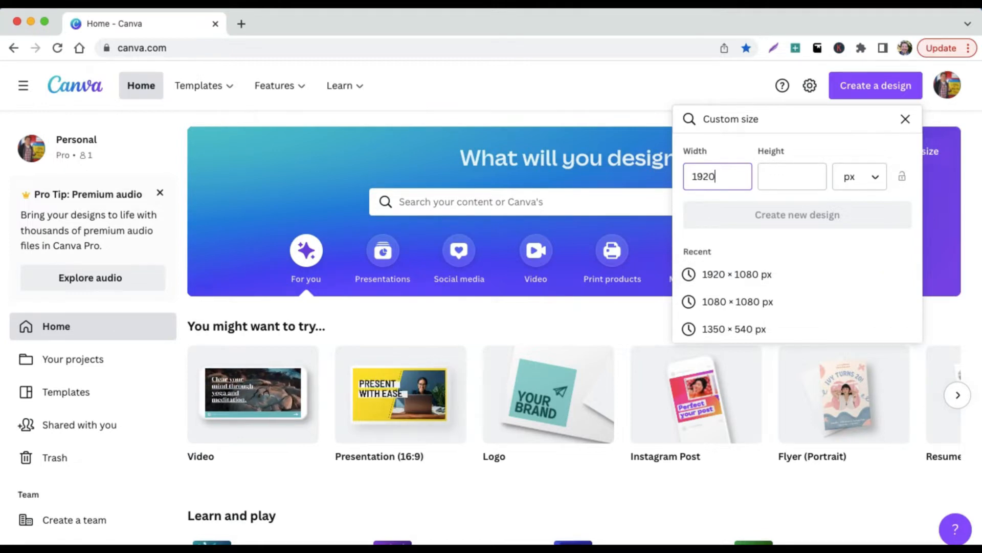
{"action": "left_click", "coordinate": [794, 167]}
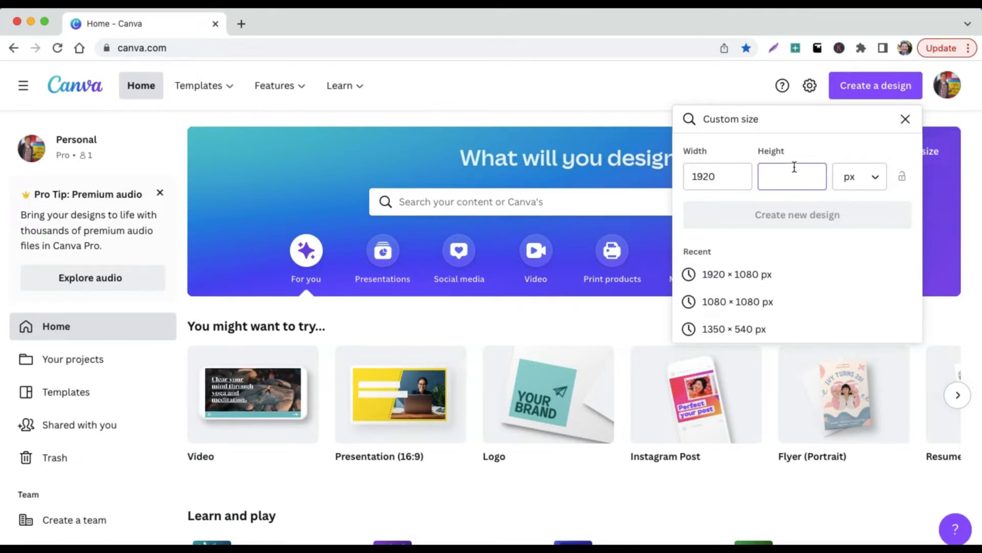
{"action": "type", "text": "108"}
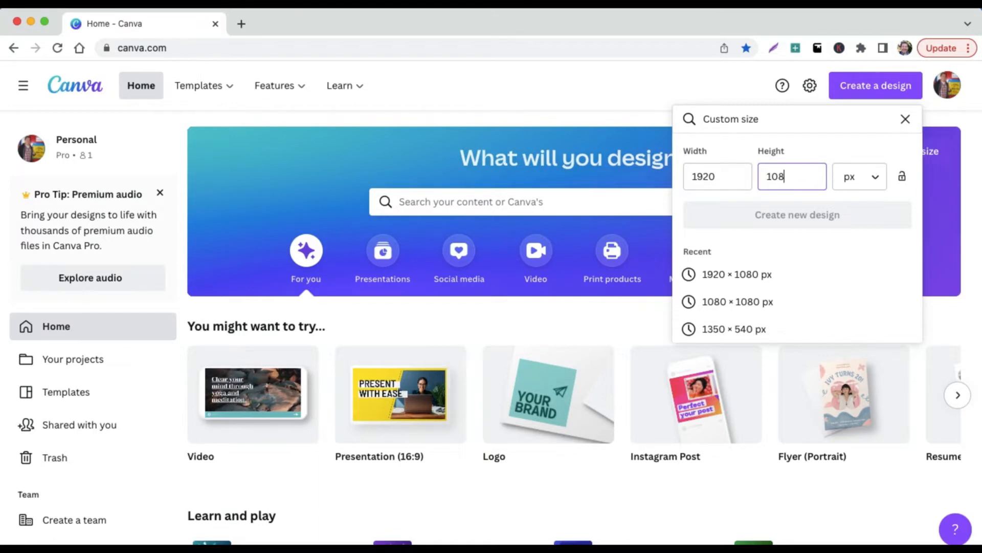
{"action": "type", "text": "0"}
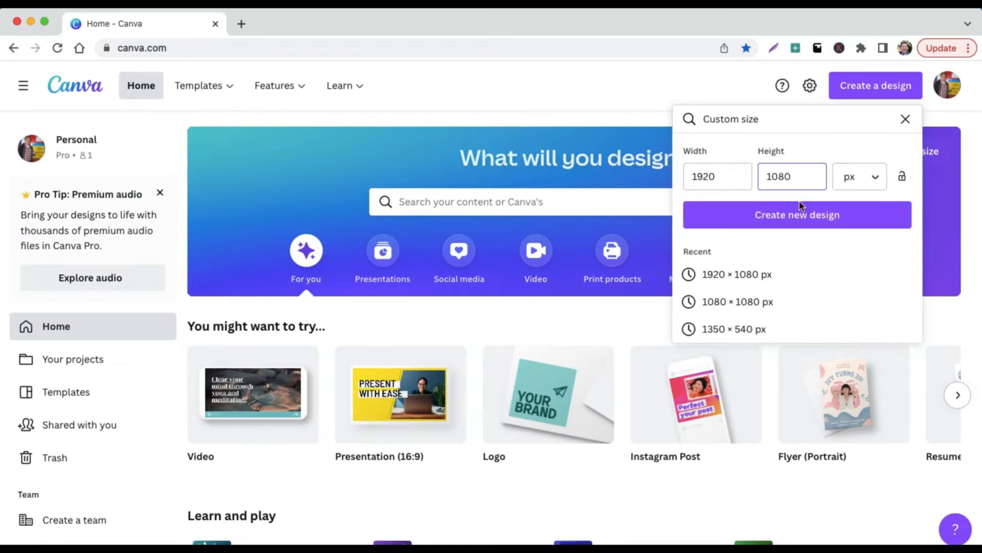
{"action": "left_click", "coordinate": [797, 210]}
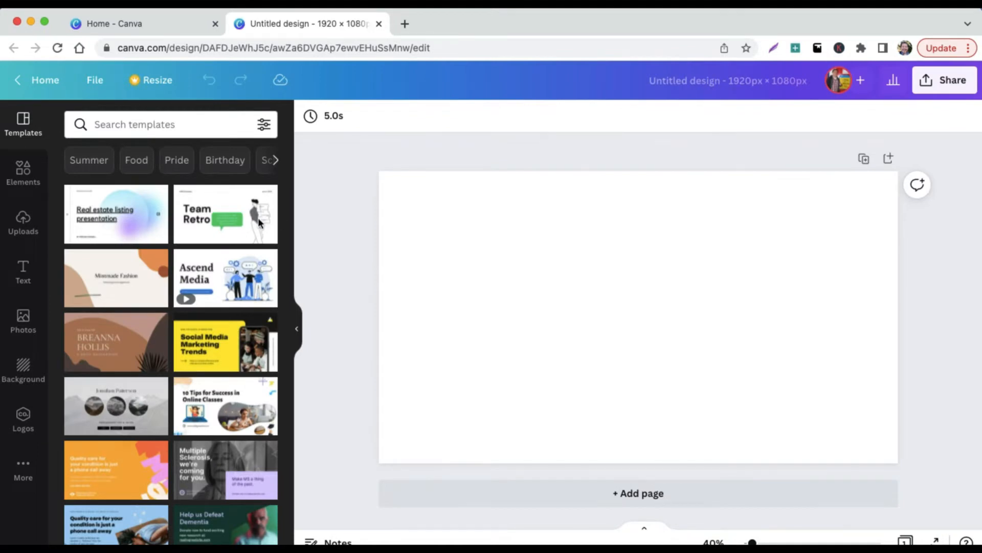
Step: Browse the suggested templates and search them for "real estate"
{"action": "scroll", "coordinate": [197, 261], "scroll_direction": "down", "scroll_amount": 3}
{"action": "scroll", "coordinate": [197, 261], "scroll_direction": "down", "scroll_amount": 5}
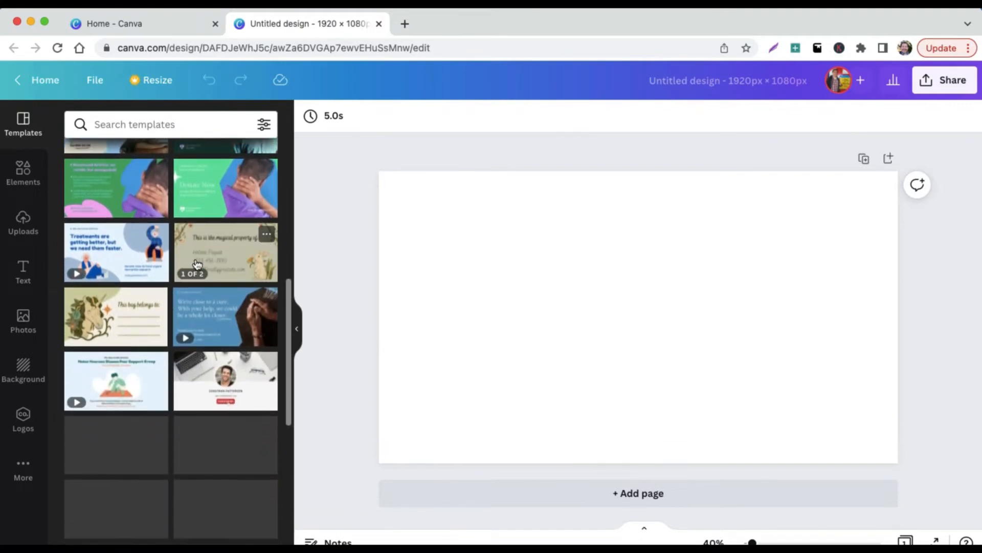
{"action": "scroll", "coordinate": [197, 264], "scroll_direction": "up", "scroll_amount": 5}
{"action": "left_click", "coordinate": [149, 125]}
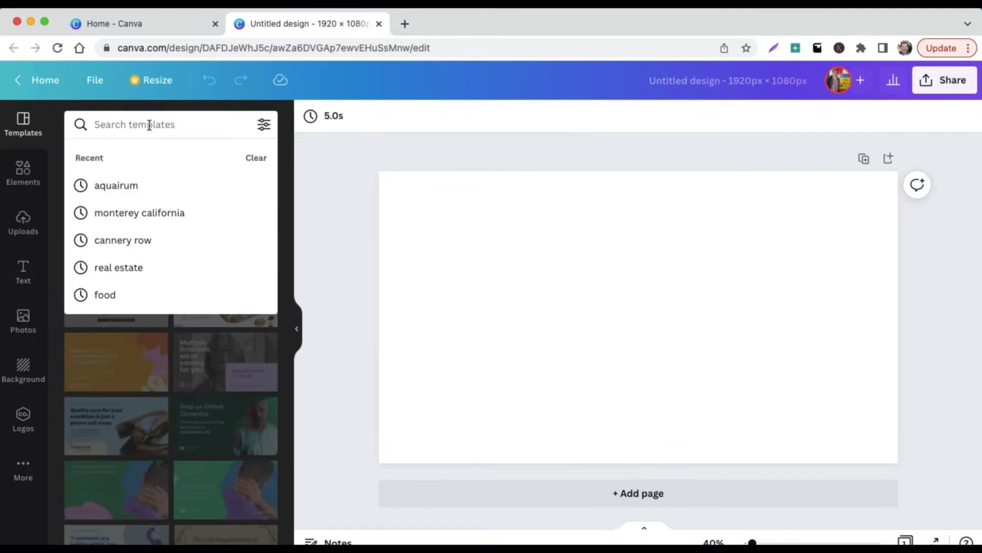
{"action": "type", "text": "rea"}
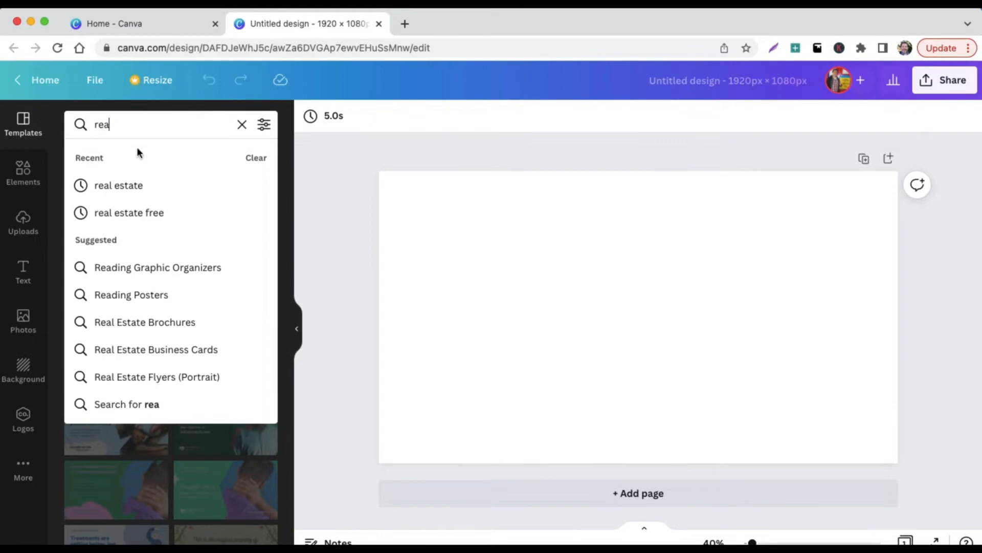
{"action": "left_click", "coordinate": [131, 186]}
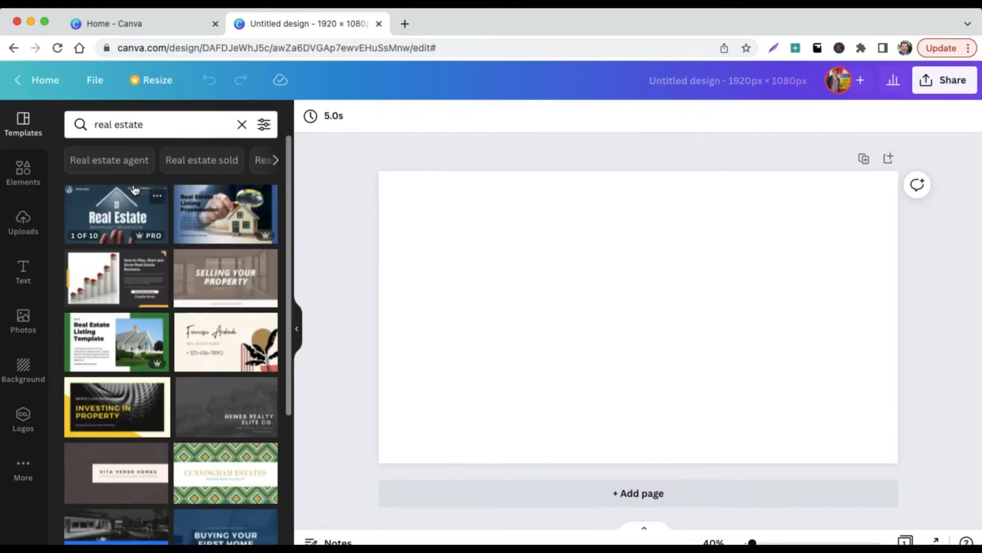
Step: Open the Real Estate Agent Business Card template and apply its first page to the blank design
{"action": "scroll", "coordinate": [212, 293], "scroll_direction": "down", "scroll_amount": 2}
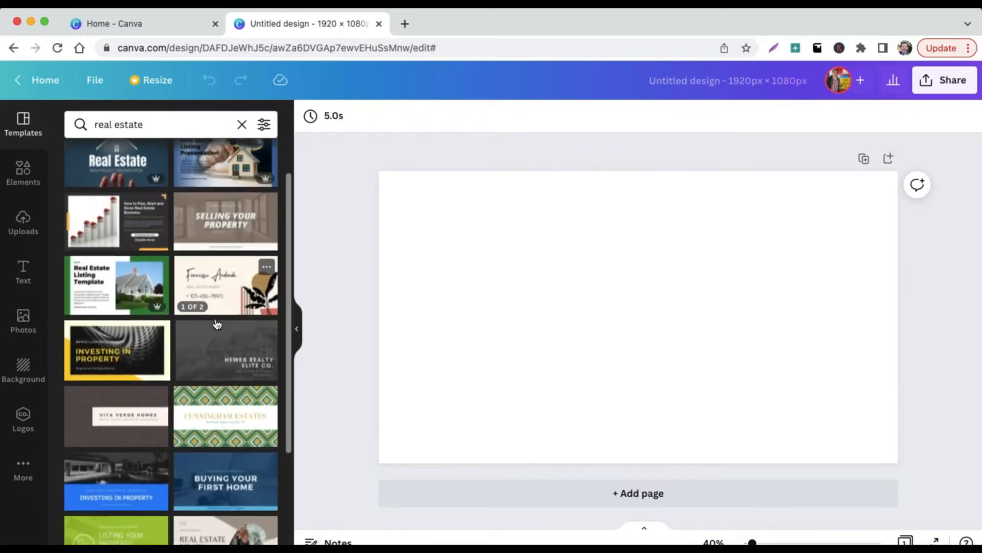
{"action": "left_click", "coordinate": [213, 293]}
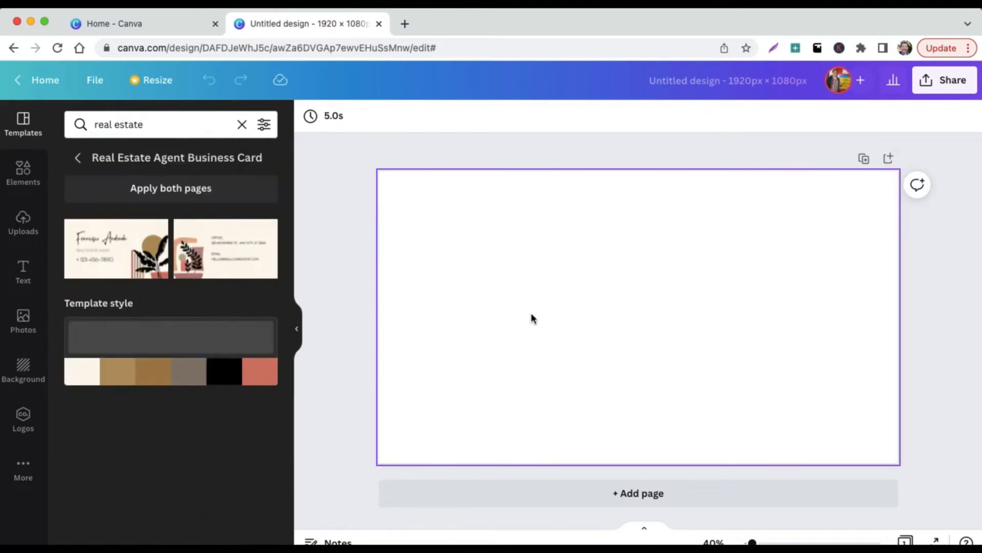
{"action": "left_click", "coordinate": [121, 236]}
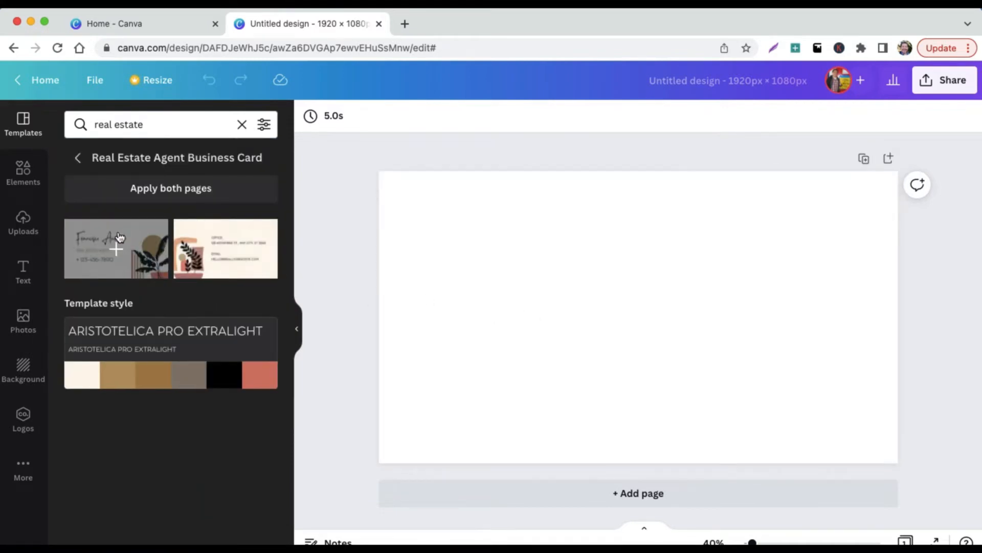
{"action": "left_click", "coordinate": [613, 269]}
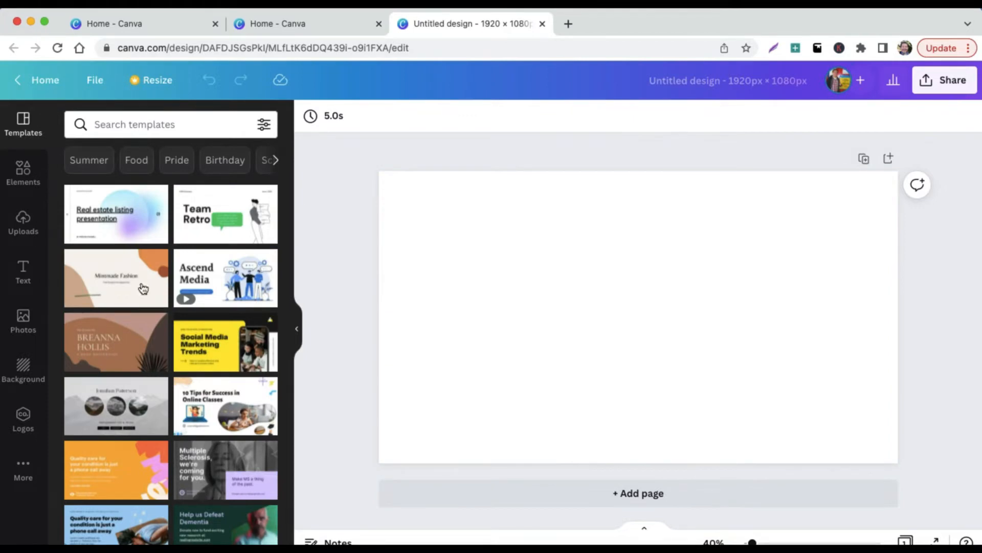
Step: Fill the blank page's background with the solid light blue preset colour
{"action": "left_click", "coordinate": [25, 365]}
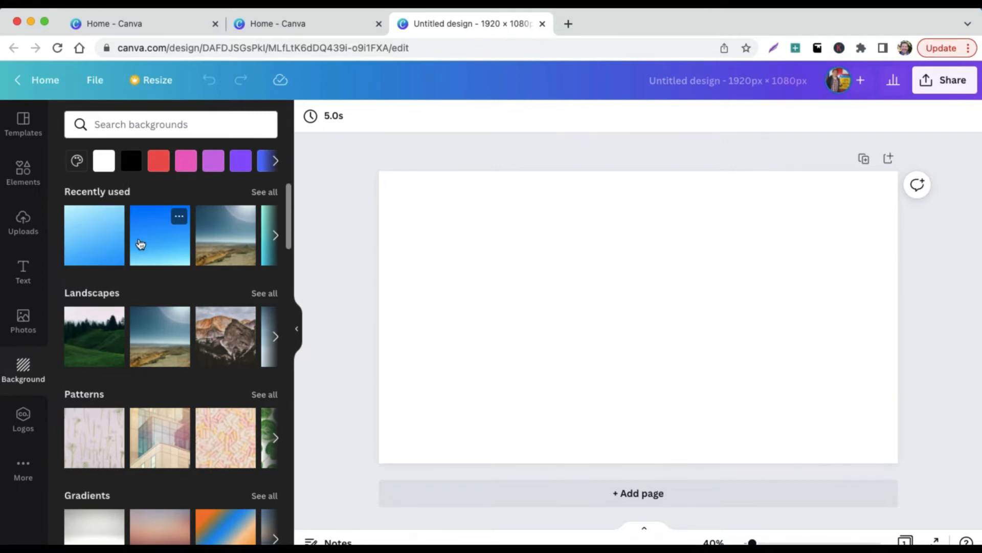
{"action": "scroll", "coordinate": [129, 303], "scroll_direction": "down", "scroll_amount": 2}
{"action": "scroll", "coordinate": [129, 303], "scroll_direction": "down", "scroll_amount": 1}
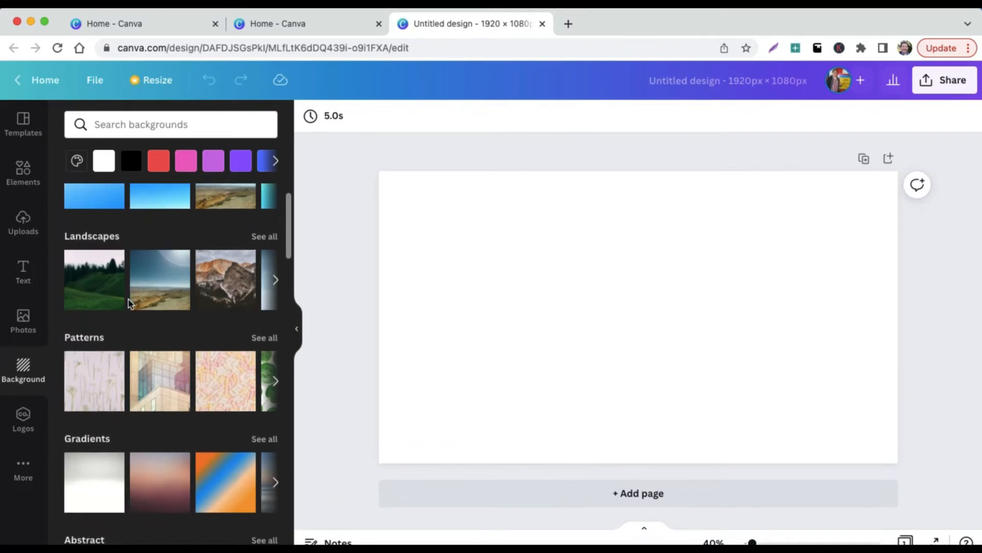
{"action": "left_click", "coordinate": [276, 162]}
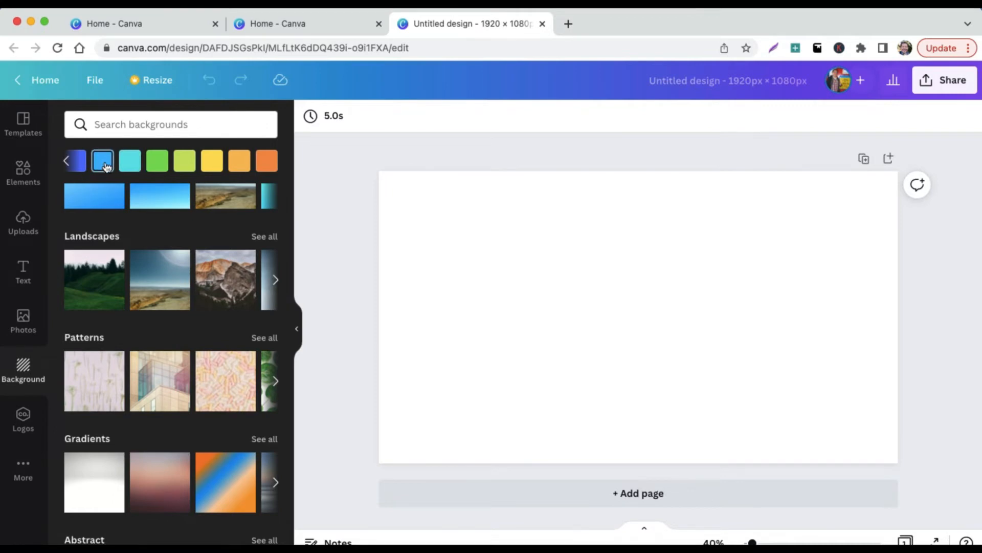
{"action": "left_click", "coordinate": [105, 165]}
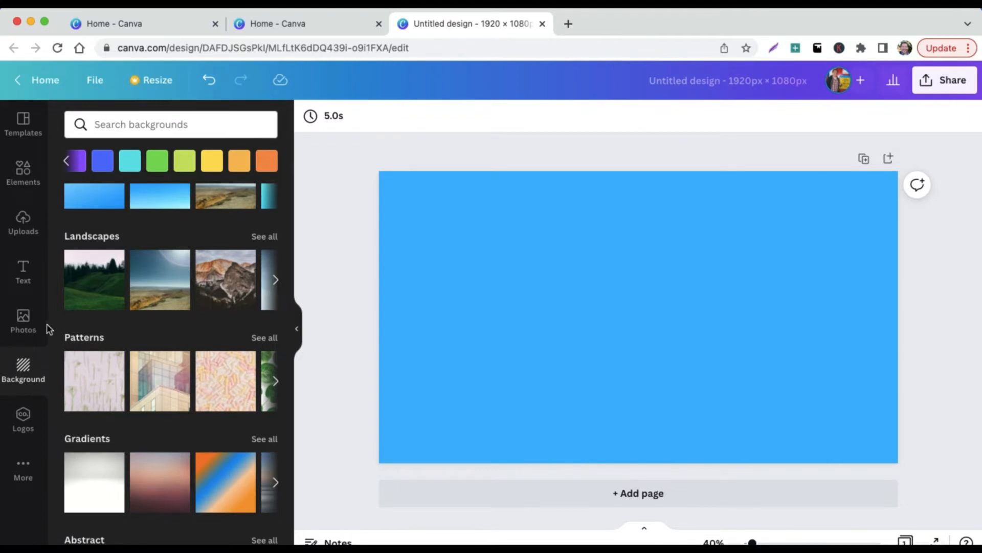
Step: Search the photos for "house" and add the two-storey house at dusk with a dark blue roof to the page
{"action": "left_click", "coordinate": [24, 325]}
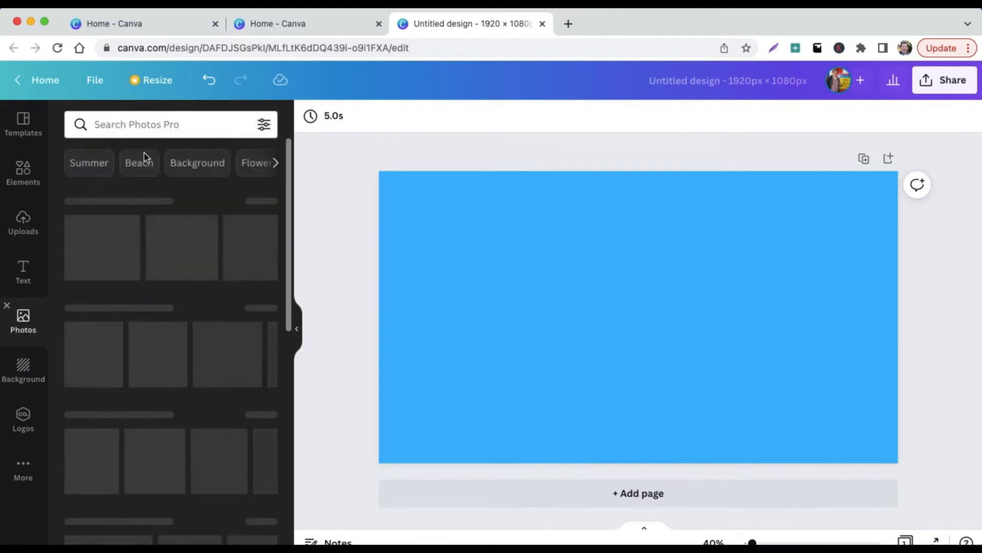
{"action": "left_click", "coordinate": [146, 125]}
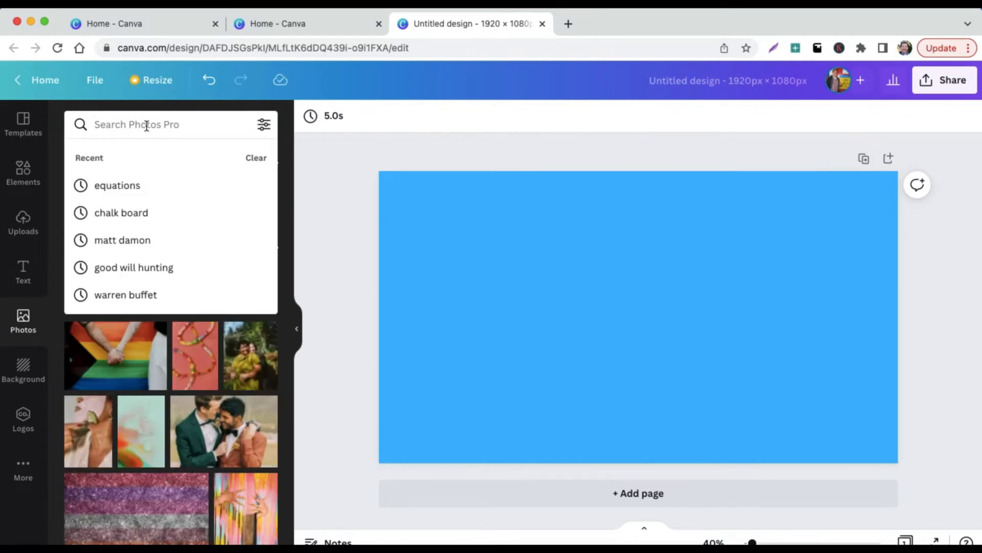
{"action": "type", "text": "house"}
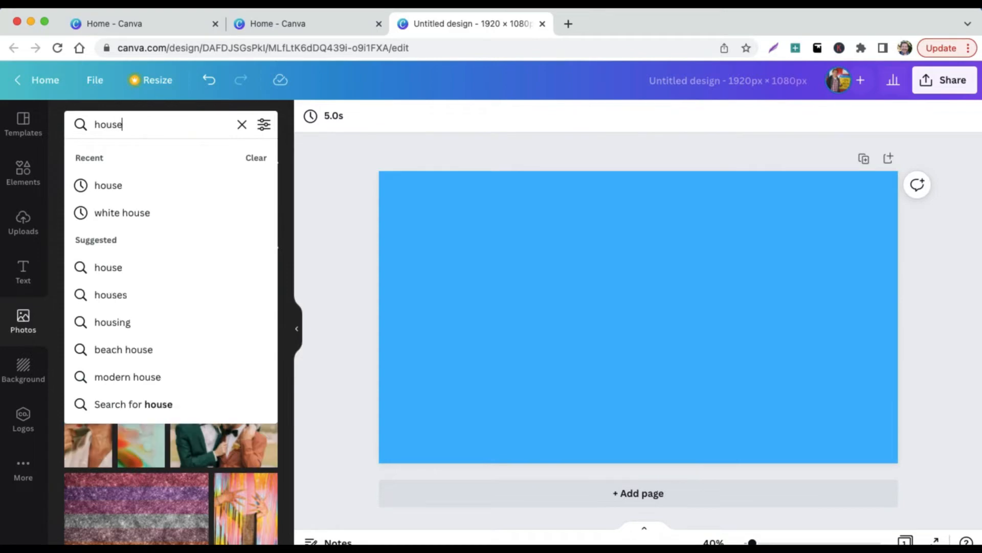
{"action": "key", "text": "Return"}
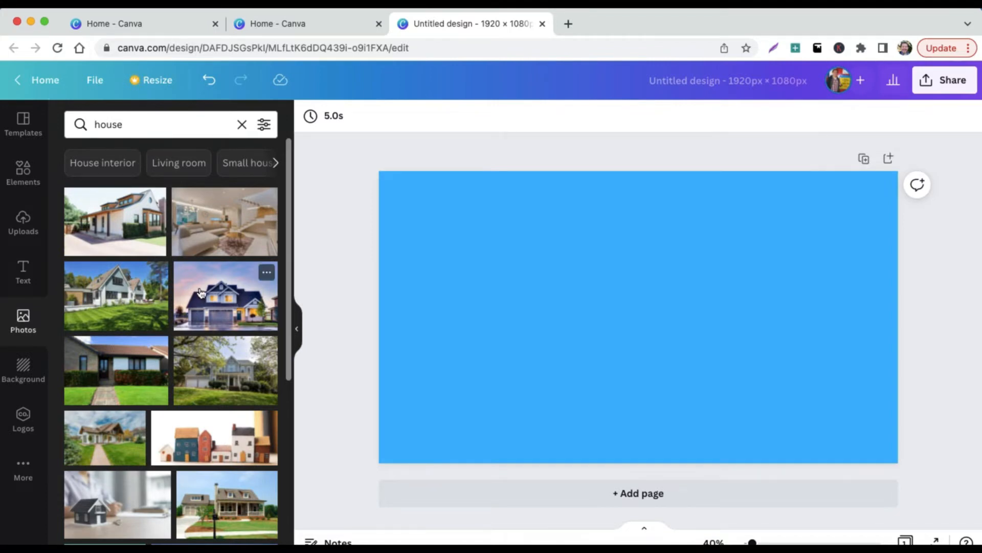
{"action": "scroll", "coordinate": [199, 291], "scroll_direction": "down", "scroll_amount": 2}
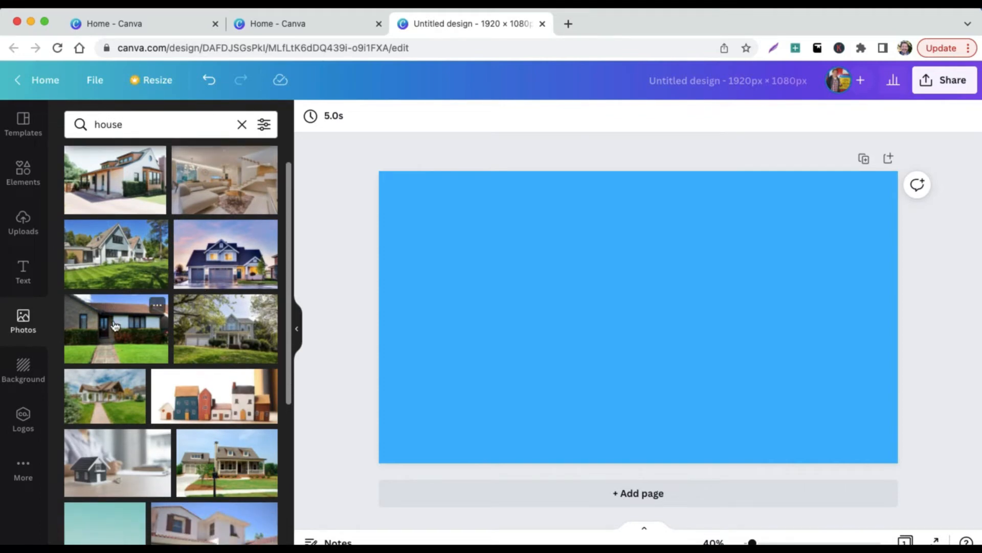
{"action": "scroll", "coordinate": [115, 326], "scroll_direction": "down", "scroll_amount": 5}
{"action": "scroll", "coordinate": [115, 326], "scroll_direction": "up", "scroll_amount": 4}
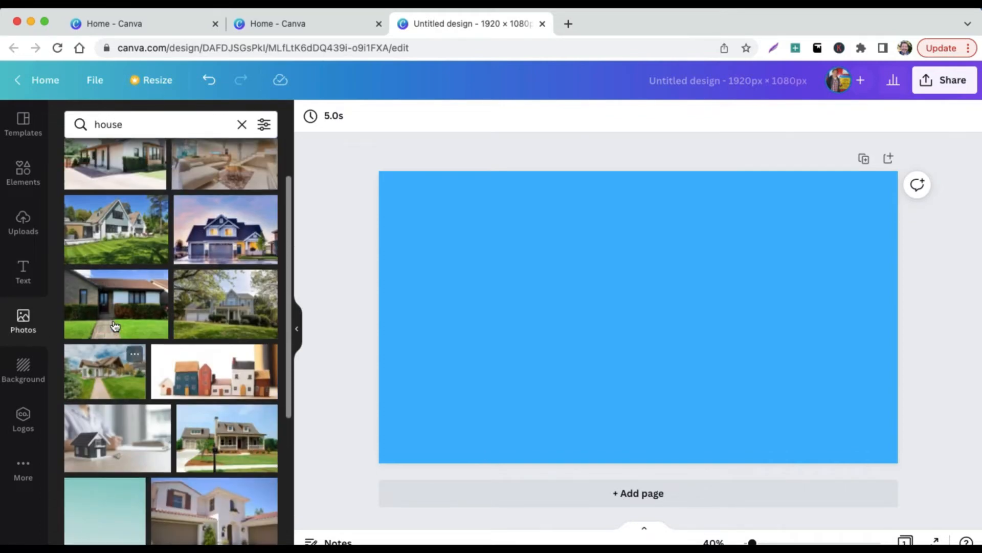
{"action": "scroll", "coordinate": [115, 326], "scroll_direction": "up", "scroll_amount": 2}
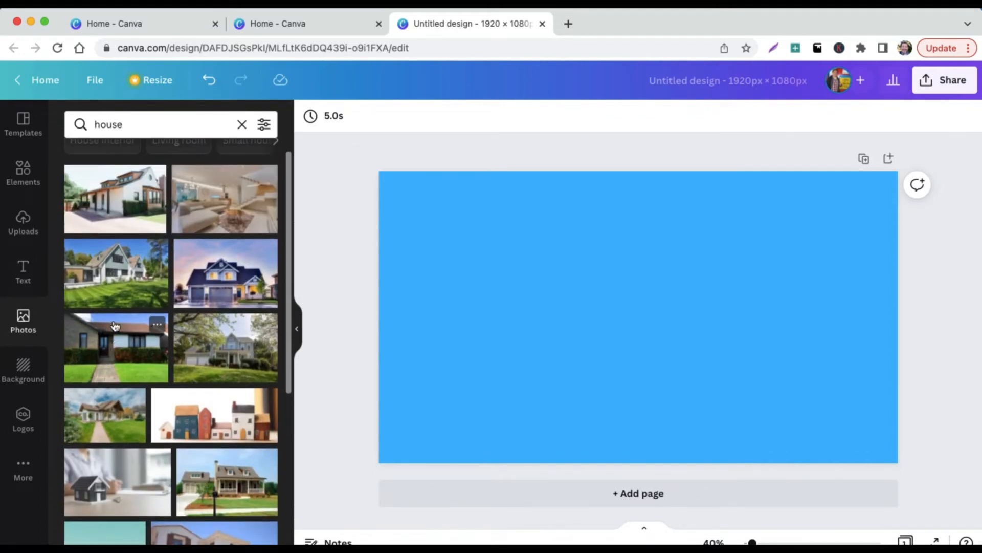
{"action": "left_click", "coordinate": [224, 277]}
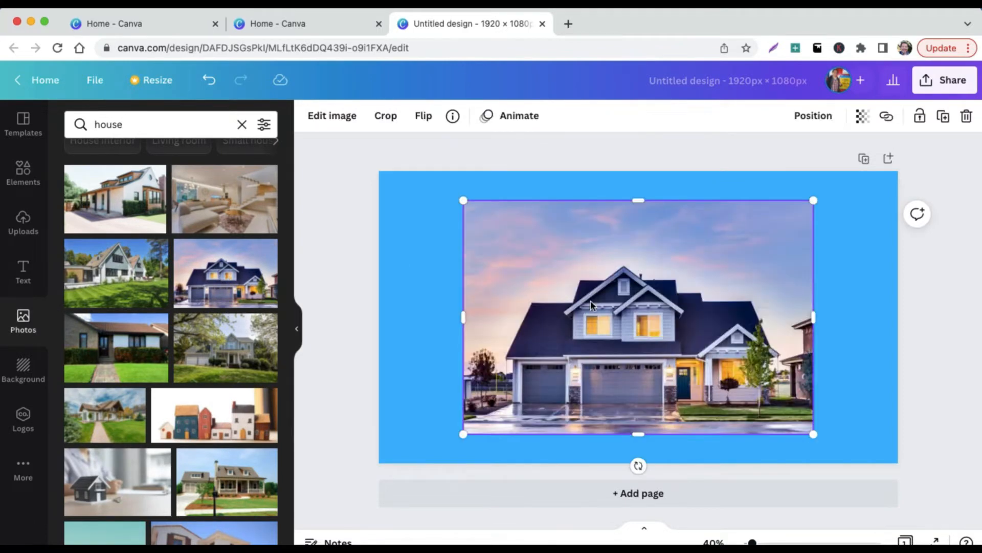
Step: Try the house photo at about a third of the page width on the page's left half, and delete it
{"action": "left_click_drag", "start_coordinate": [593, 277], "coordinate": [510, 245]}
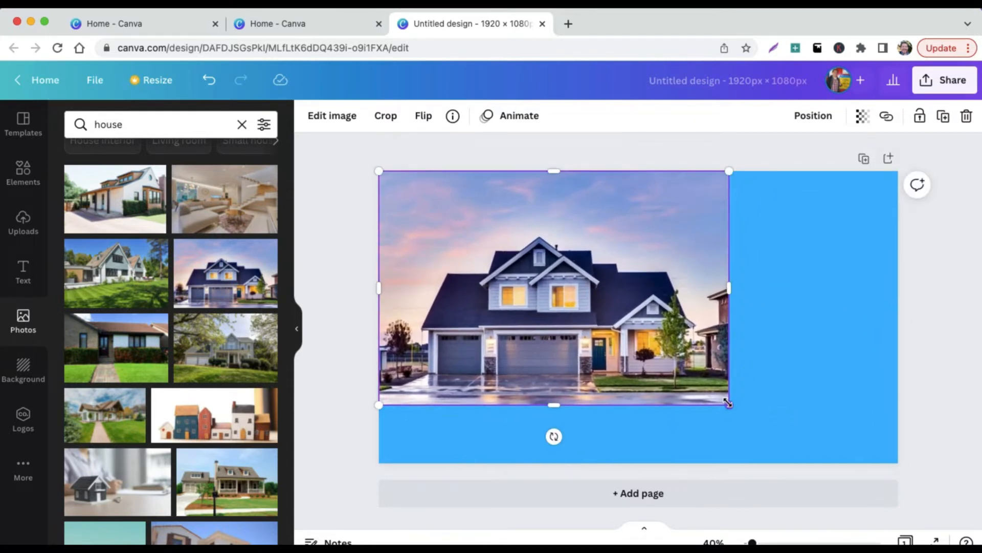
{"action": "left_click_drag", "start_coordinate": [730, 404], "coordinate": [552, 299]}
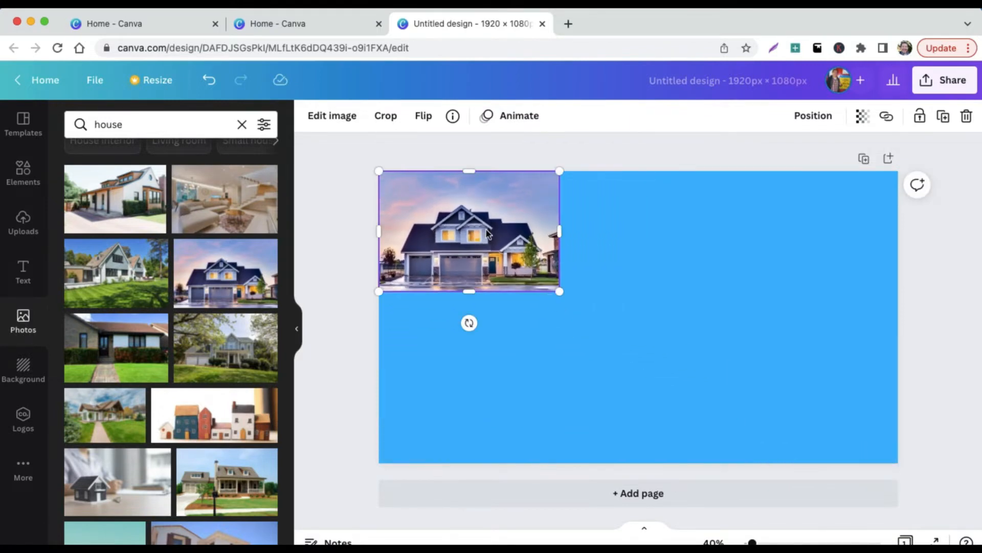
{"action": "left_click_drag", "start_coordinate": [474, 207], "coordinate": [490, 304]}
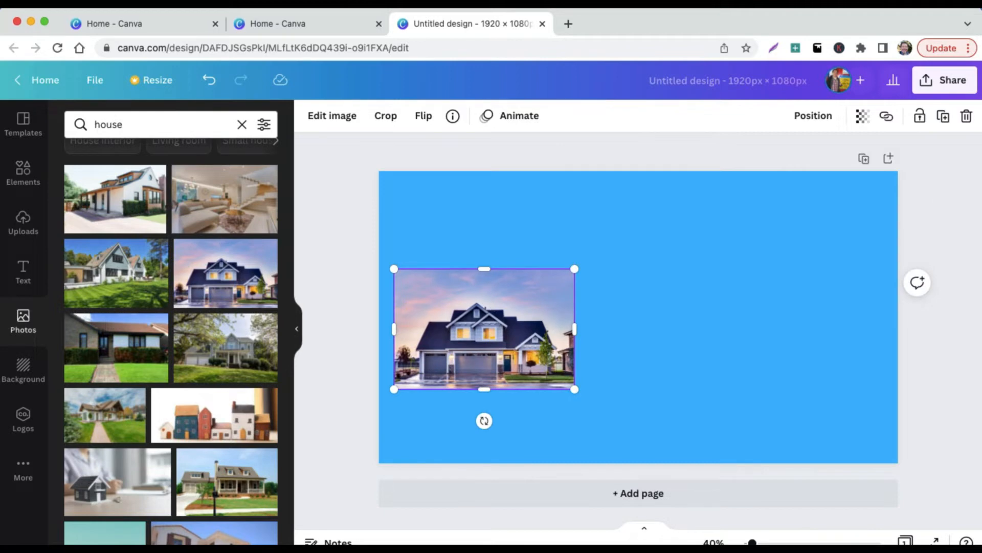
{"action": "key", "text": "Delete"}
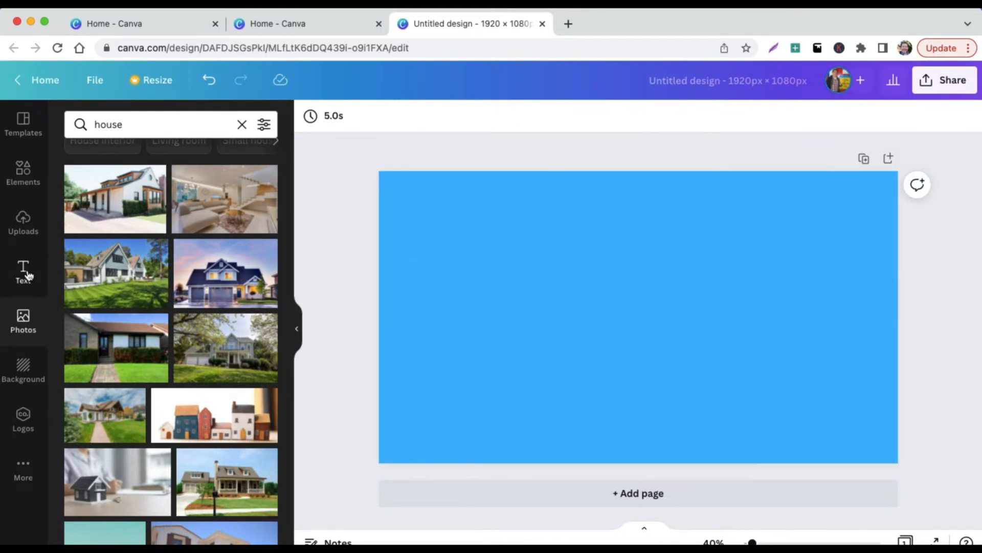
Step: Add a square shape and stretch it into a wide, flat bar across the right half of the page
{"action": "left_click", "coordinate": [23, 174]}
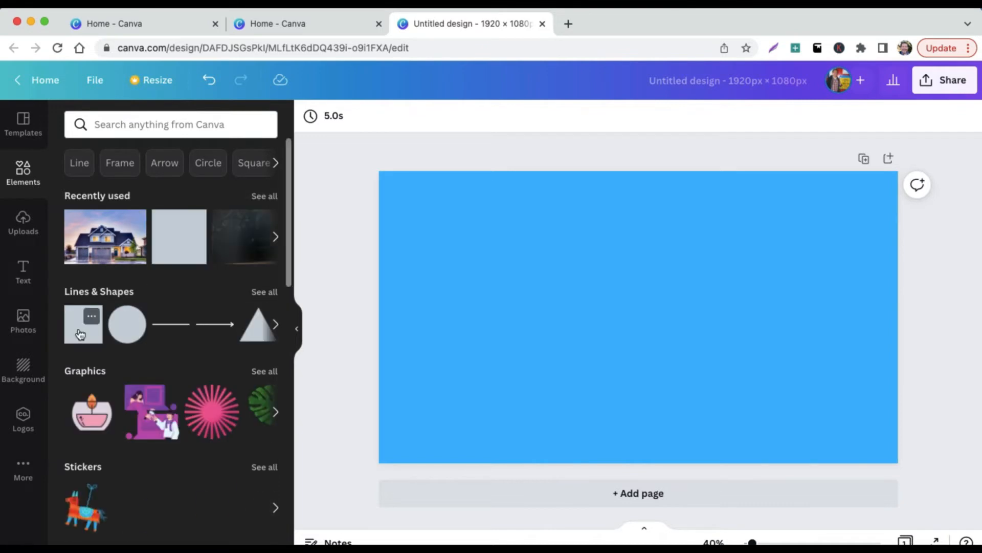
{"action": "key", "text": "r"}
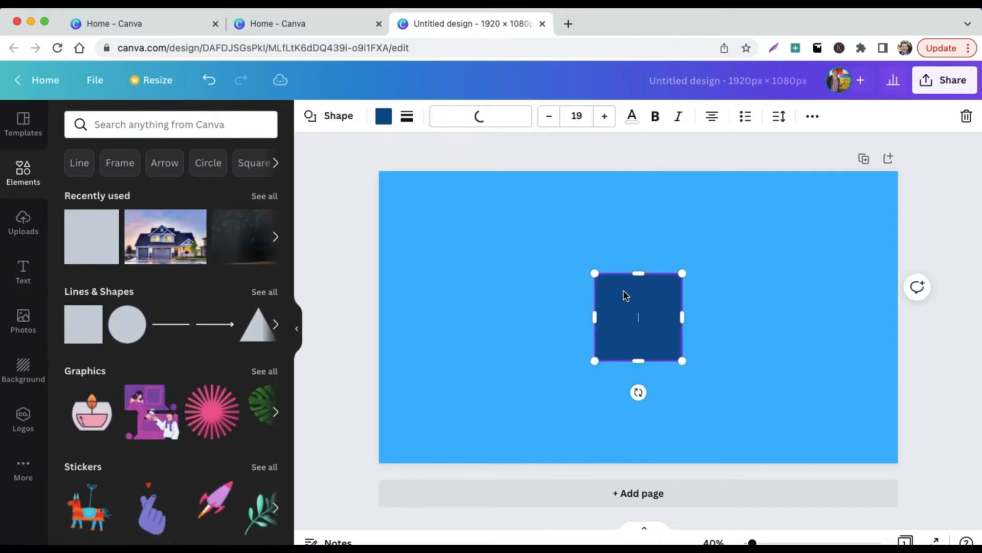
{"action": "left_click_drag", "start_coordinate": [682, 314], "coordinate": [870, 351]}
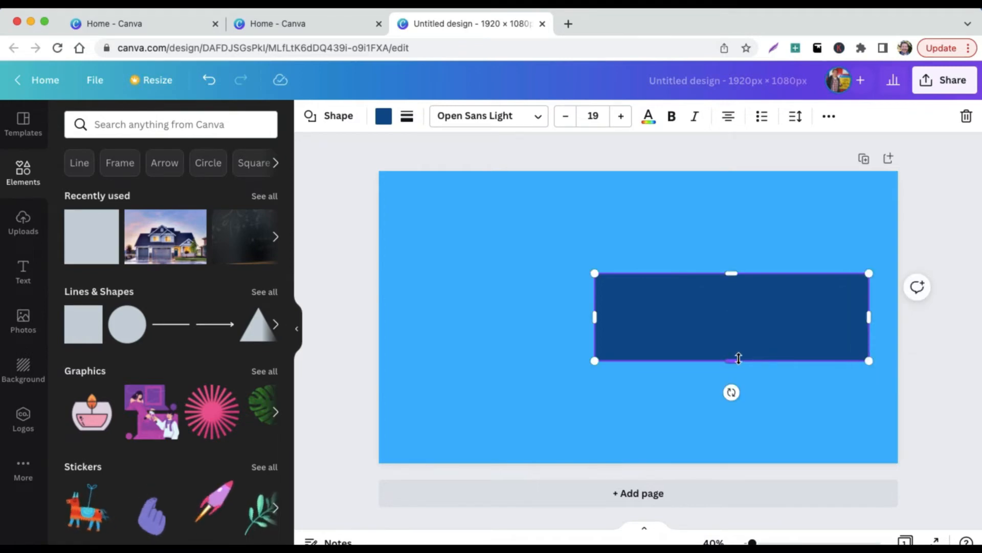
{"action": "left_click_drag", "start_coordinate": [735, 360], "coordinate": [731, 326]}
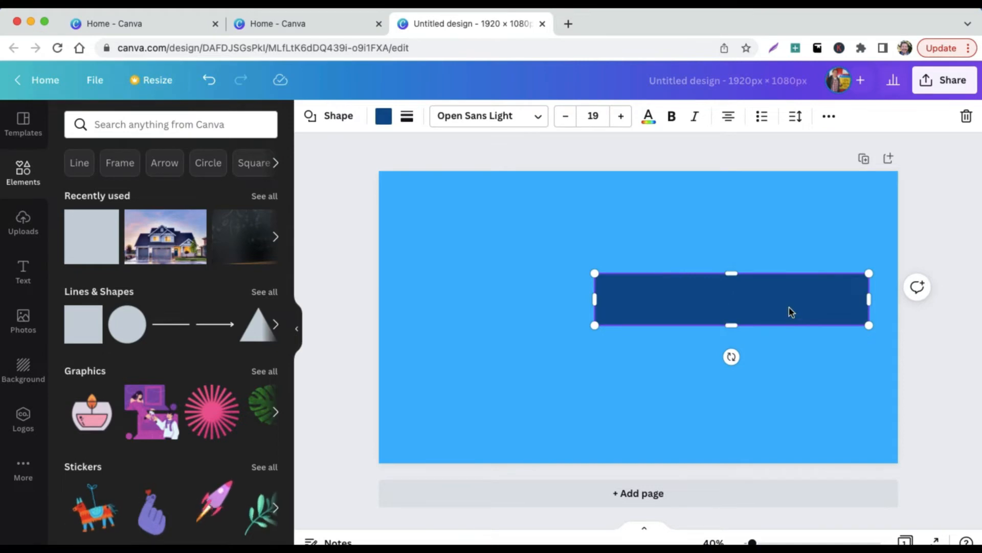
Step: Delete the dark blue bar and add the uploaded portrait of the man in a grey pullover to the page
{"action": "key", "text": "Delete"}
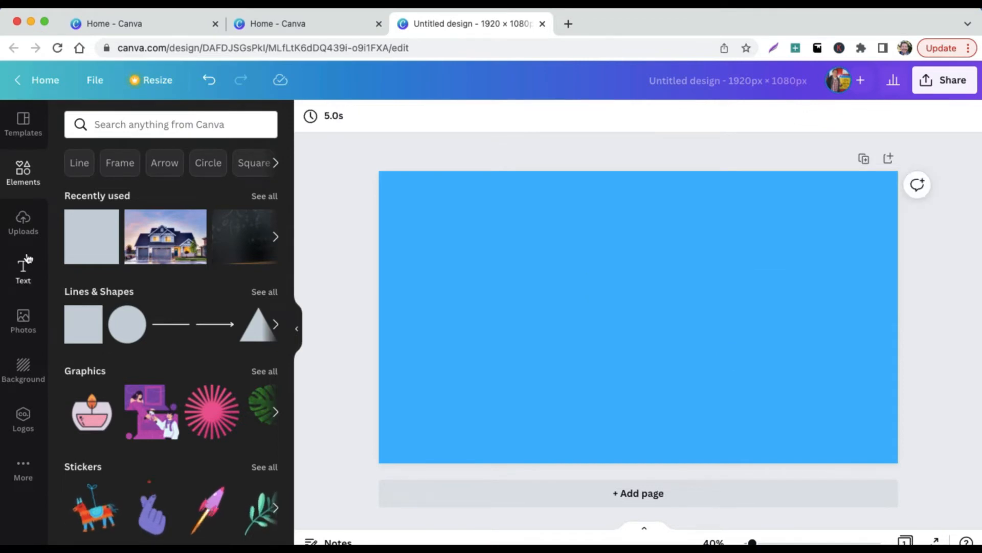
{"action": "left_click", "coordinate": [26, 228]}
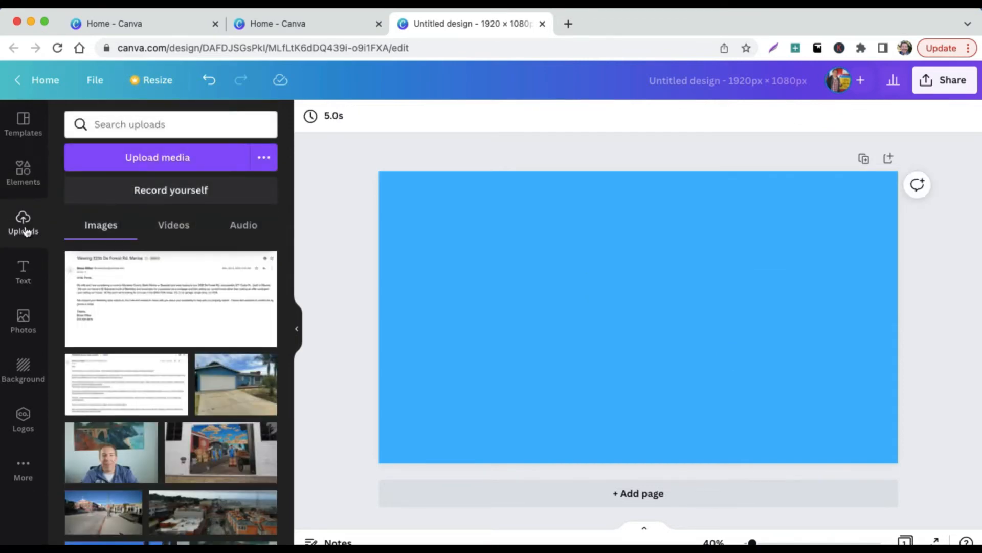
{"action": "scroll", "coordinate": [187, 367], "scroll_direction": "down", "scroll_amount": 3}
{"action": "scroll", "coordinate": [187, 368], "scroll_direction": "down", "scroll_amount": 3}
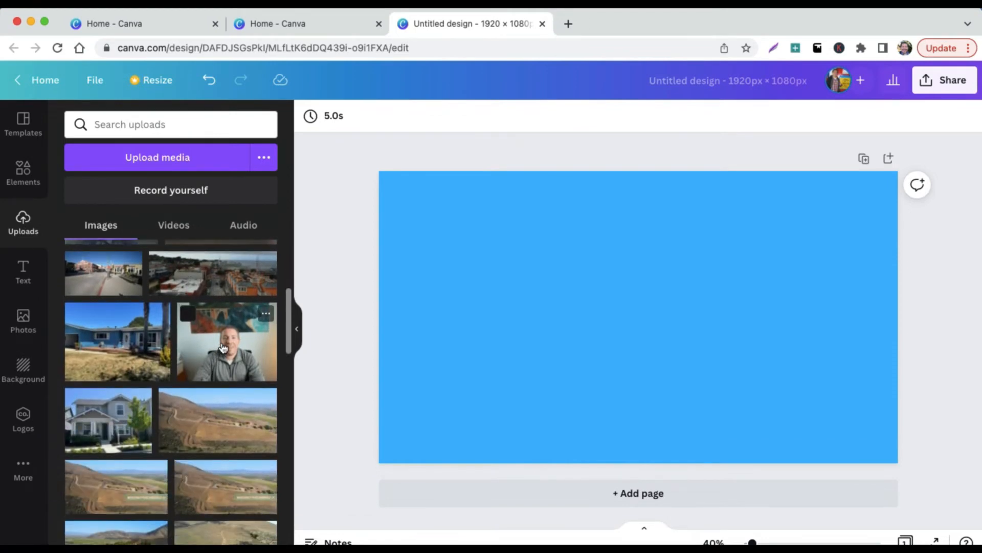
{"action": "scroll", "coordinate": [223, 348], "scroll_direction": "down", "scroll_amount": 1}
{"action": "scroll", "coordinate": [222, 348], "scroll_direction": "up", "scroll_amount": 1}
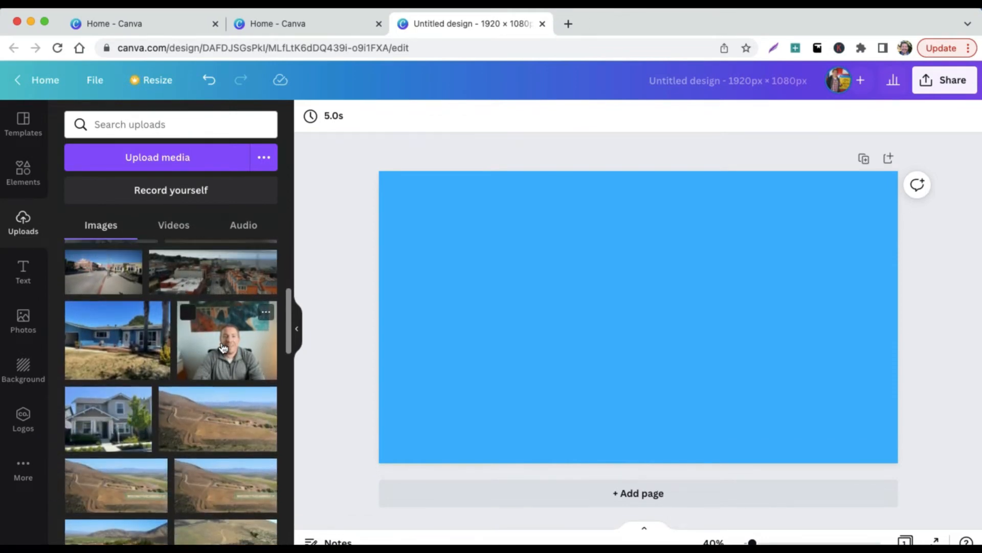
{"action": "left_click", "coordinate": [219, 333]}
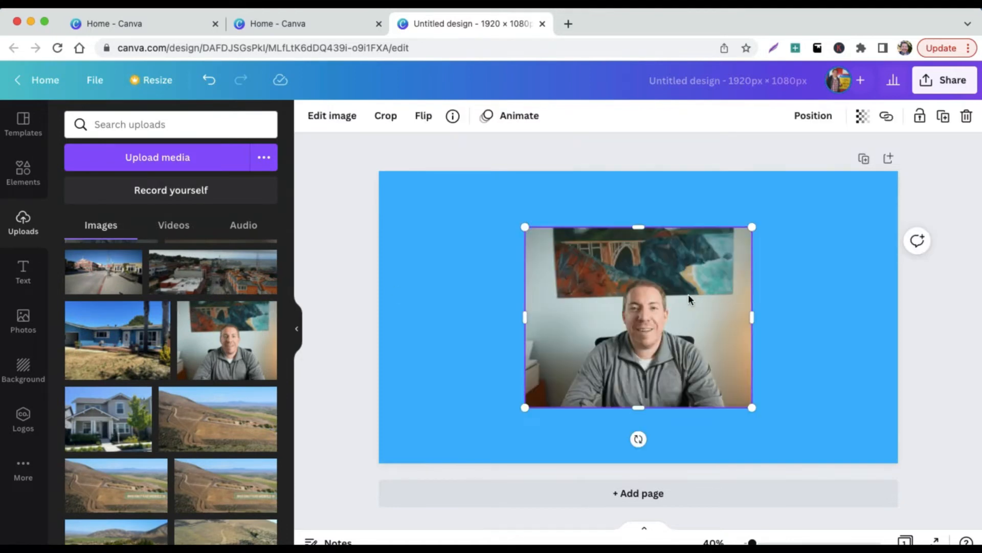
Step: Enlarge the portrait to about 70% of the page width and align it with the page's top and right edges
{"action": "left_click_drag", "start_coordinate": [689, 295], "coordinate": [670, 238]}
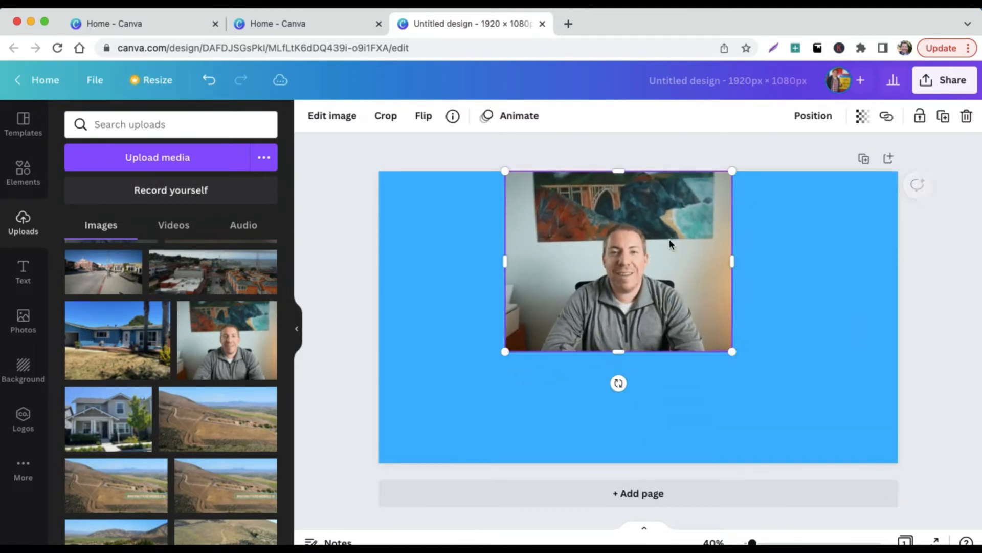
{"action": "left_click_drag", "start_coordinate": [735, 351], "coordinate": [866, 484]}
{"action": "left_click_drag", "start_coordinate": [761, 340], "coordinate": [787, 336]}
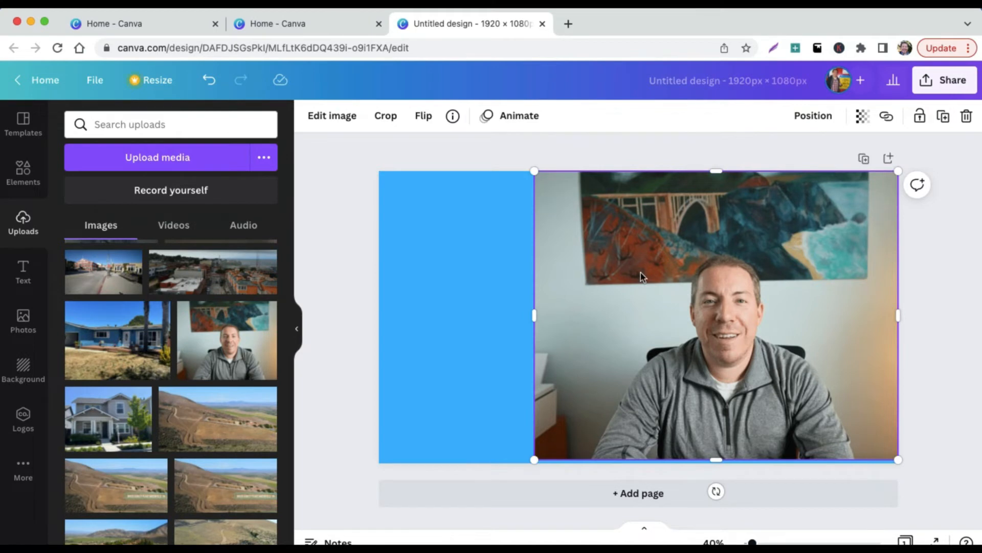
Step: Remove the portrait's background, then enlarge the cut-out to about 80% of the page width and seat it at the page's bottom right
{"action": "left_click", "coordinate": [328, 118]}
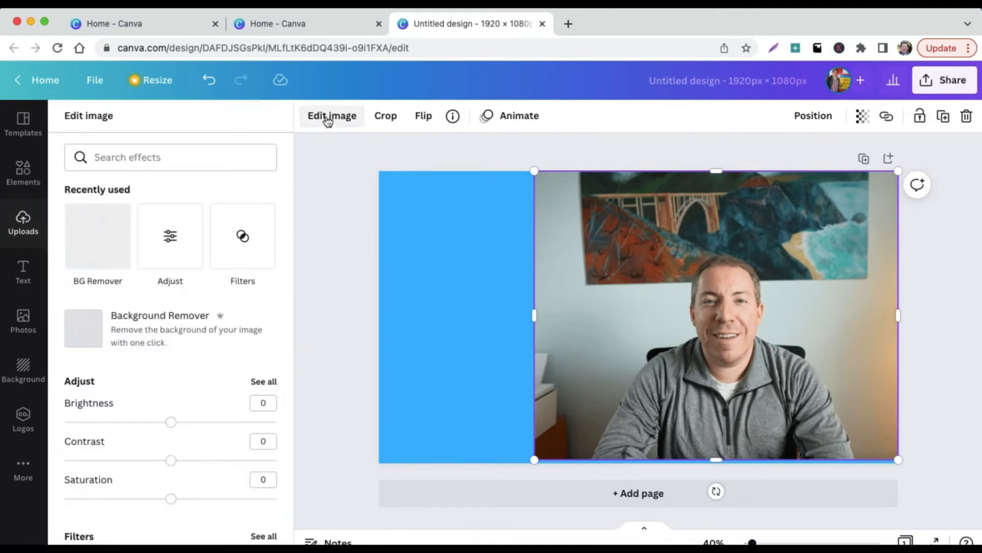
{"action": "left_click", "coordinate": [105, 241]}
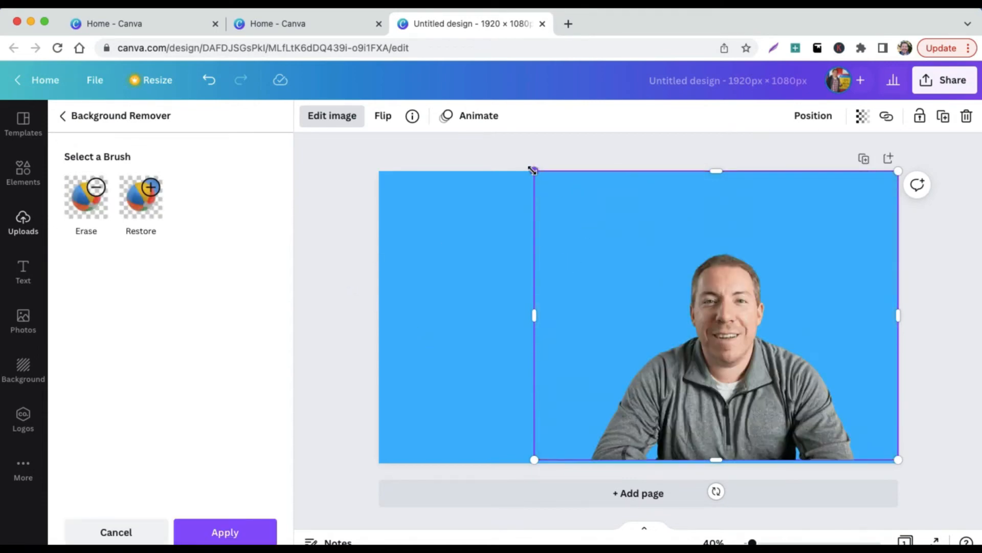
{"action": "left_click_drag", "start_coordinate": [533, 171], "coordinate": [468, 135]}
{"action": "left_click_drag", "start_coordinate": [759, 279], "coordinate": [801, 279]}
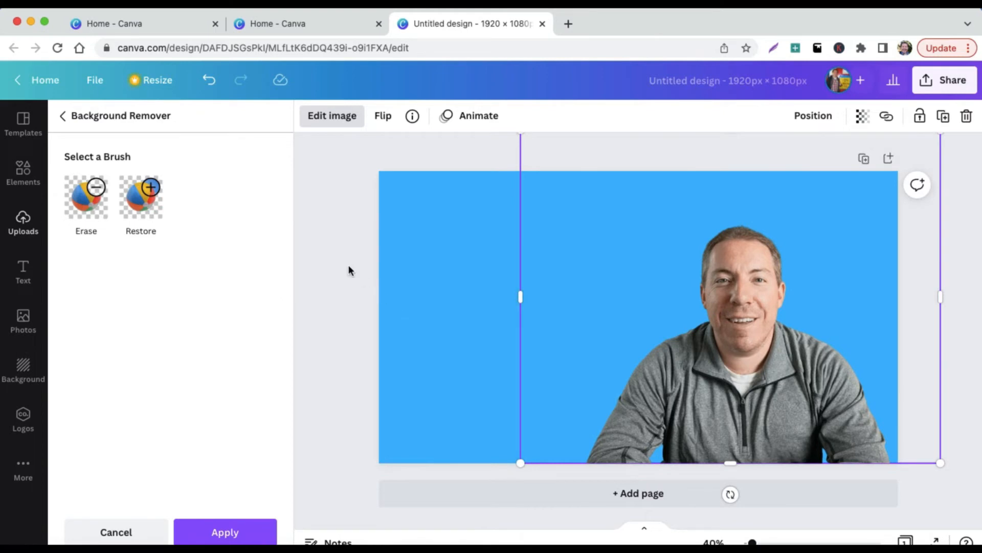
{"action": "left_click", "coordinate": [348, 265]}
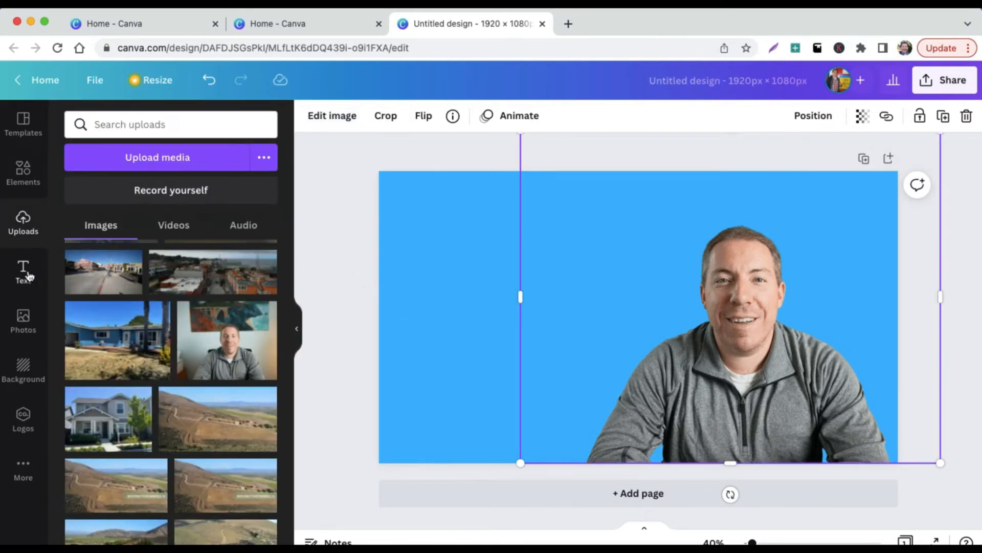
Step: Add a heading near the top of the page and colour its text white
{"action": "left_click", "coordinate": [25, 271]}
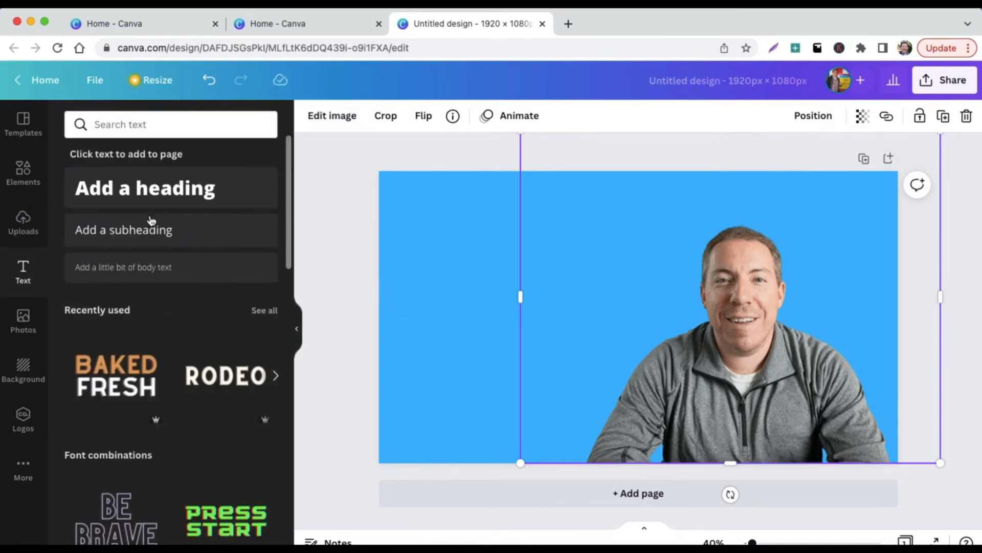
{"action": "left_click", "coordinate": [173, 192]}
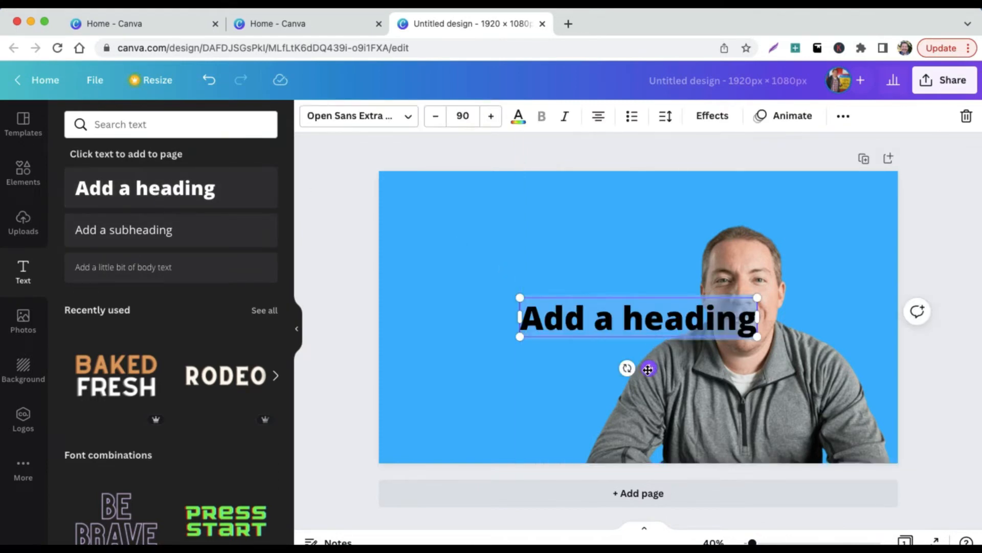
{"action": "left_click_drag", "start_coordinate": [648, 369], "coordinate": [553, 260]}
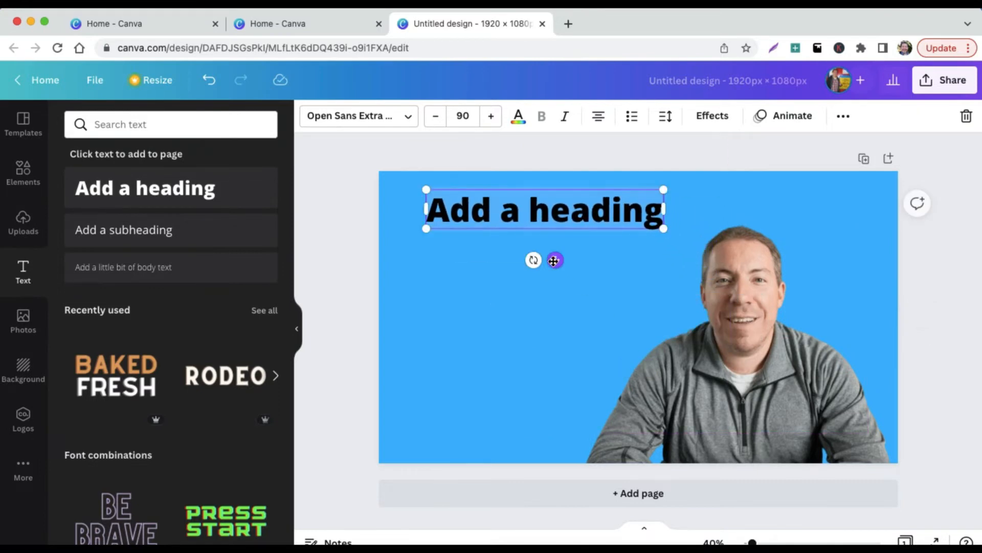
{"action": "left_click", "coordinate": [518, 122]}
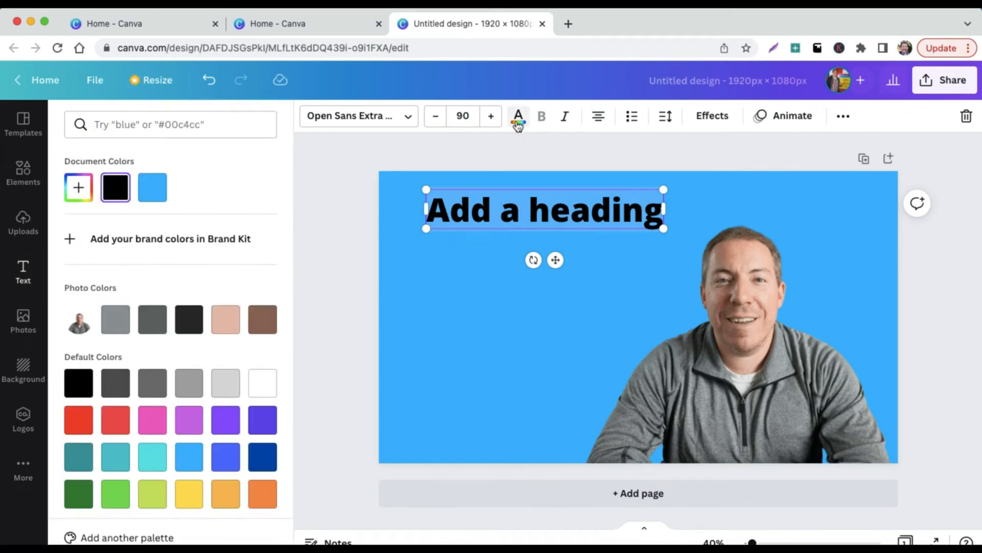
{"action": "left_click", "coordinate": [262, 384]}
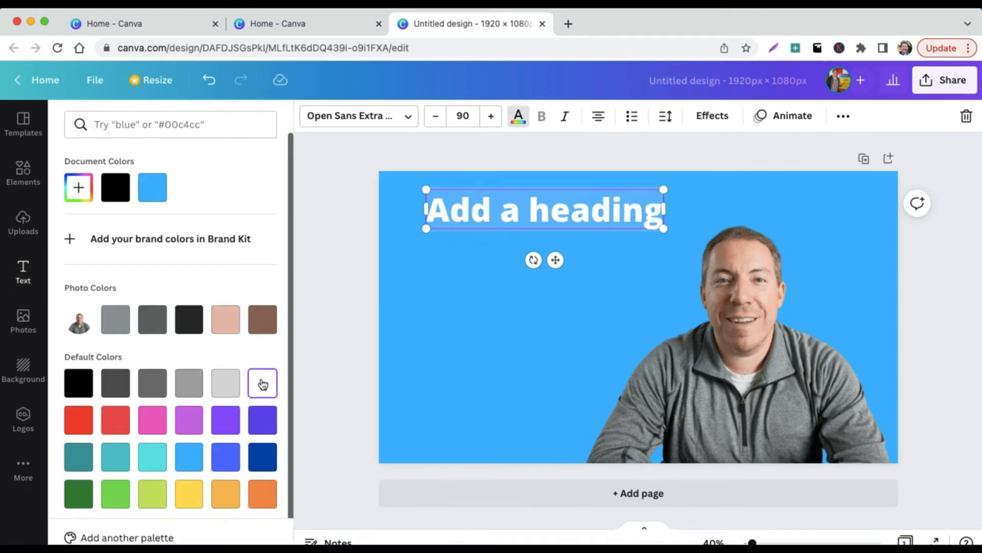
Step: Try the white heading at font size 200 and clear its text
{"action": "left_click", "coordinate": [491, 119]}
{"action": "left_click", "coordinate": [491, 118]}
{"action": "left_click", "coordinate": [491, 118]}
{"action": "left_click", "coordinate": [491, 117]}
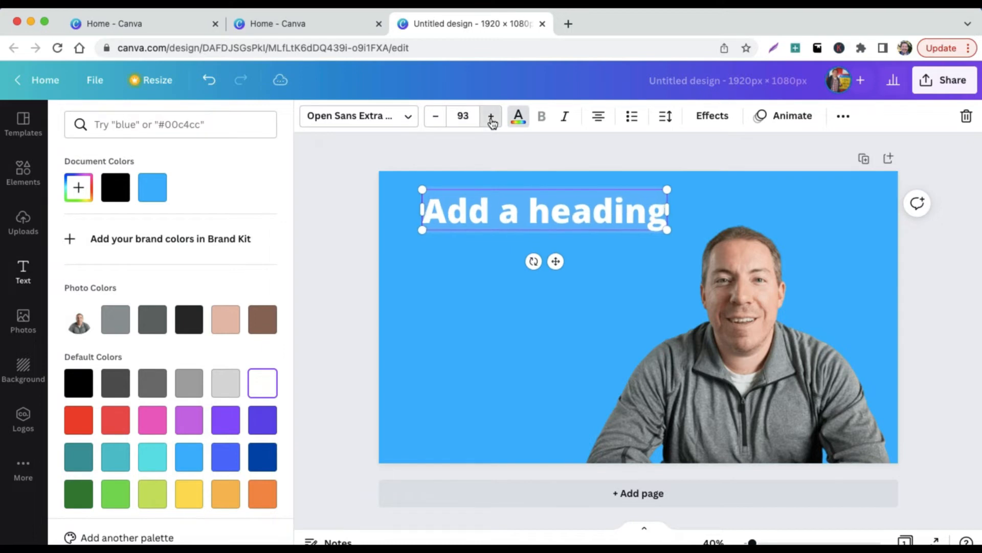
{"action": "left_click", "coordinate": [491, 118]}
{"action": "left_click", "coordinate": [492, 117]}
{"action": "left_click", "coordinate": [491, 118]}
{"action": "left_click", "coordinate": [491, 118]}
{"action": "left_click", "coordinate": [473, 119]}
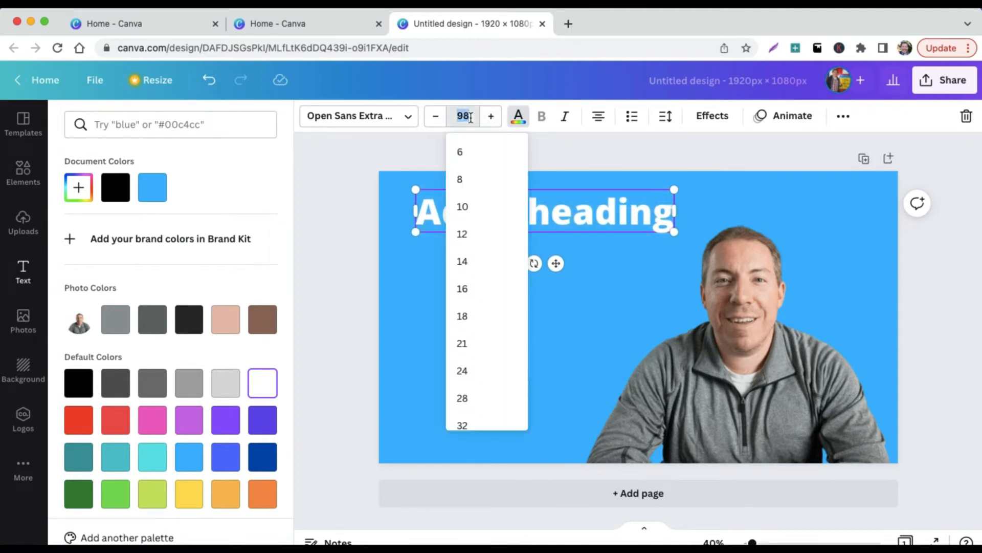
{"action": "type", "text": "200"}
{"action": "key", "text": "Return"}
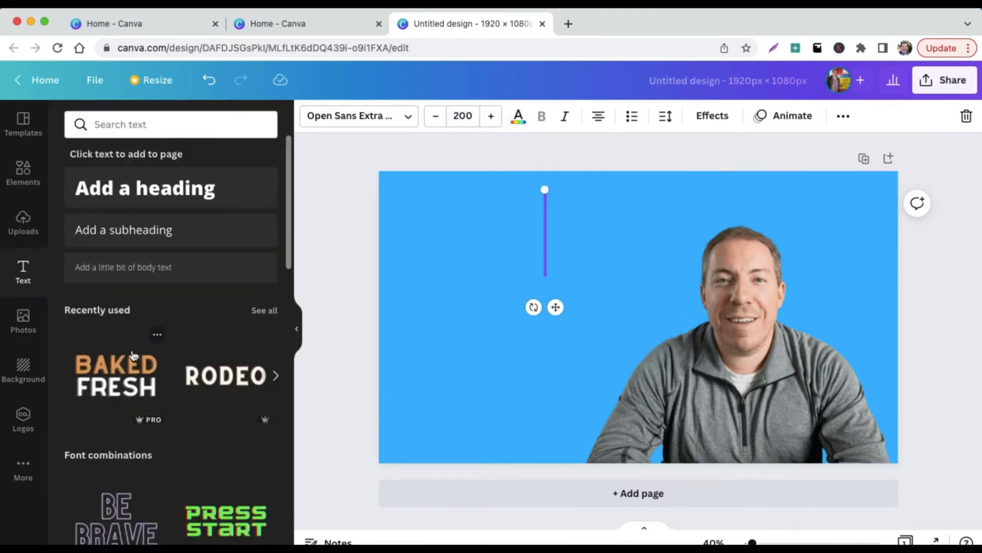
Step: Add the RODEO font combination and place it in the page's upper left, beside the man's head
{"action": "scroll", "coordinate": [134, 356], "scroll_direction": "down", "scroll_amount": 2}
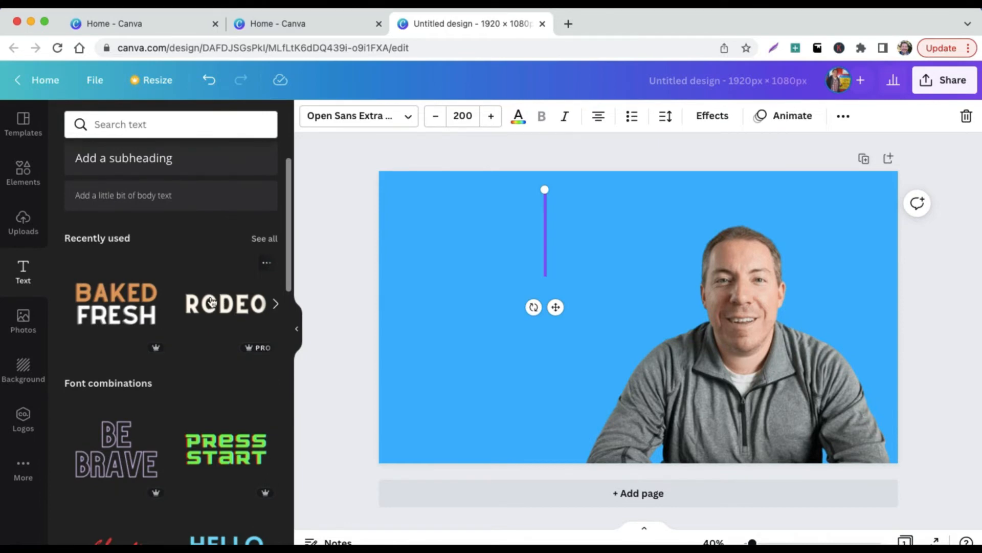
{"action": "left_click", "coordinate": [213, 302]}
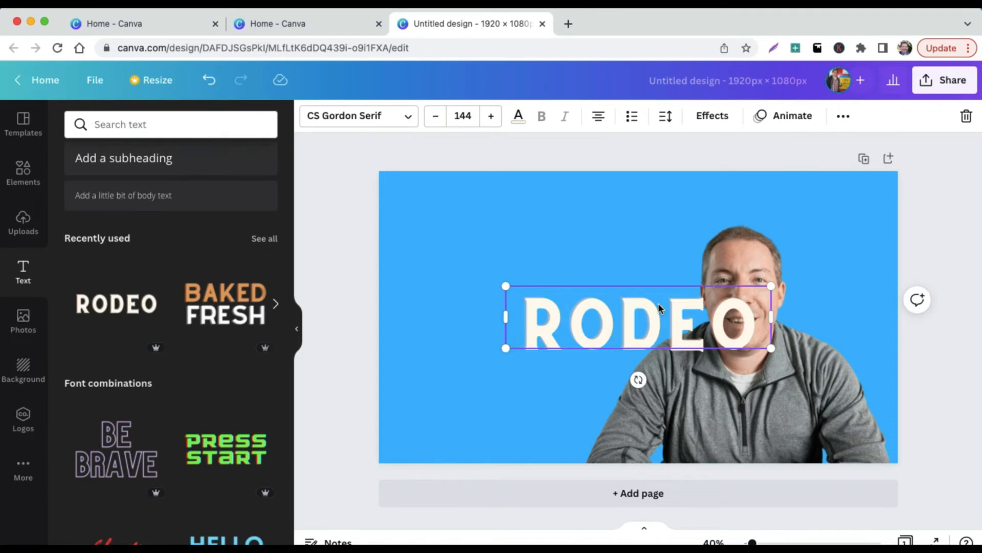
{"action": "left_click_drag", "start_coordinate": [652, 299], "coordinate": [551, 230]}
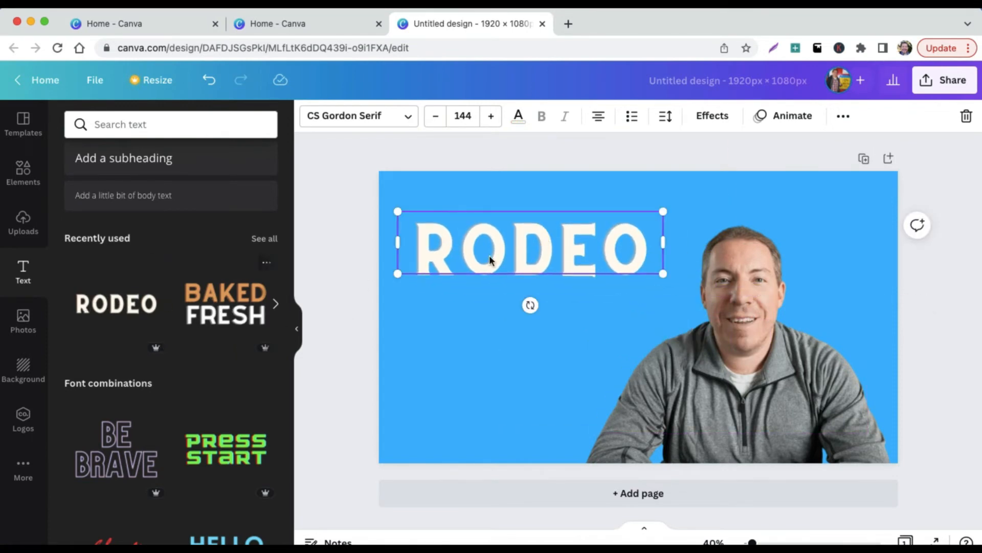
Step: Replace the RODEO wording with MONTEREY and widen the text box so the word fits on one line
{"action": "double_click", "coordinate": [586, 253]}
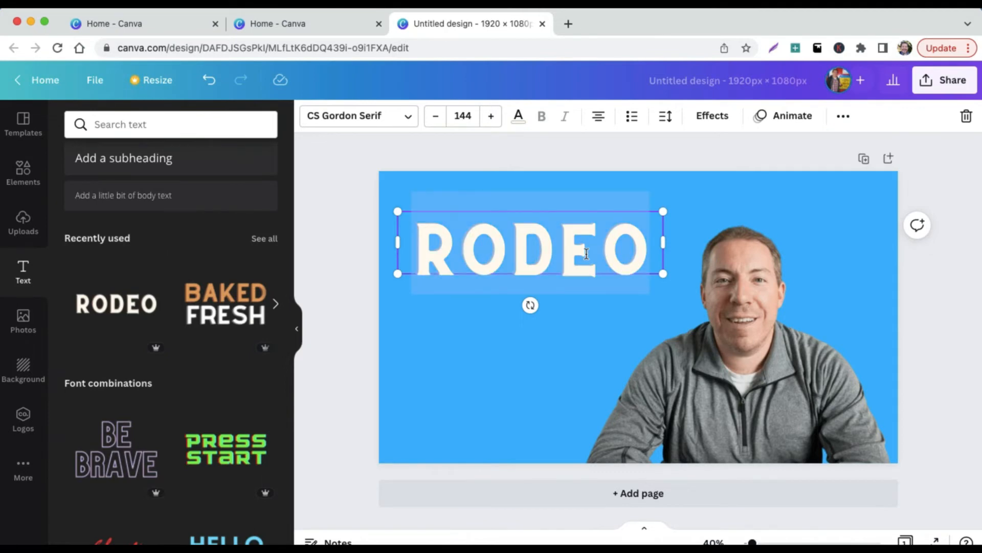
{"action": "type", "text": "MON"}
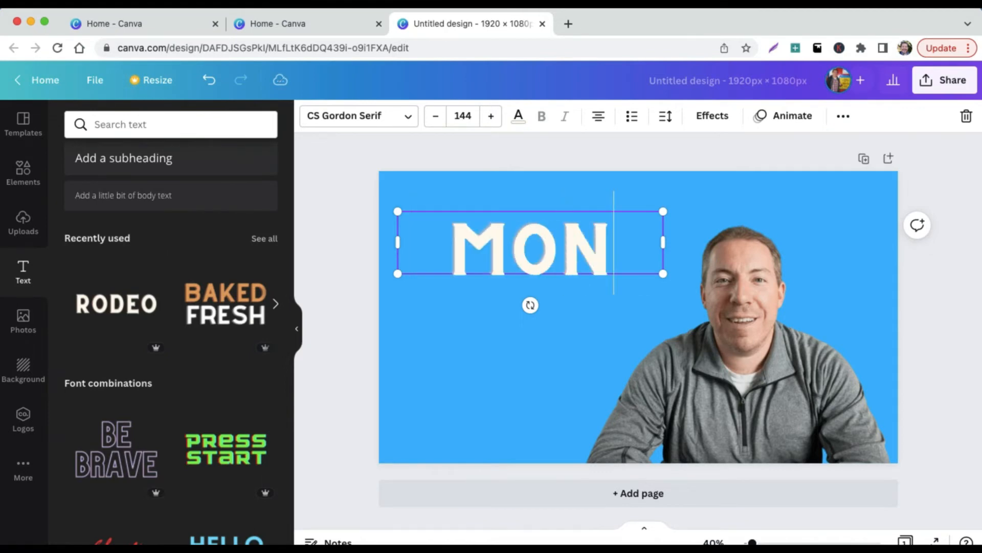
{"action": "type", "text": "TEREY"}
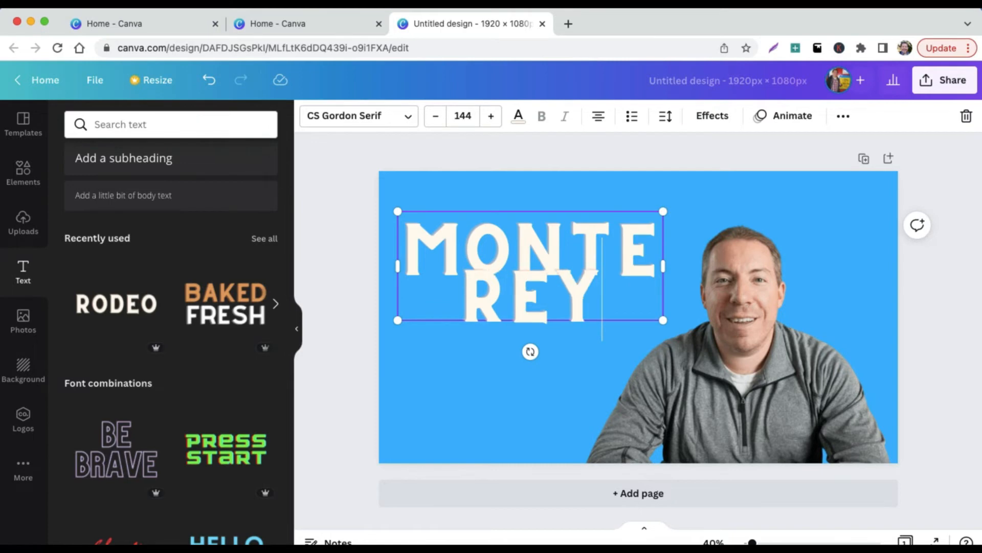
{"action": "left_click_drag", "start_coordinate": [663, 266], "coordinate": [823, 266]}
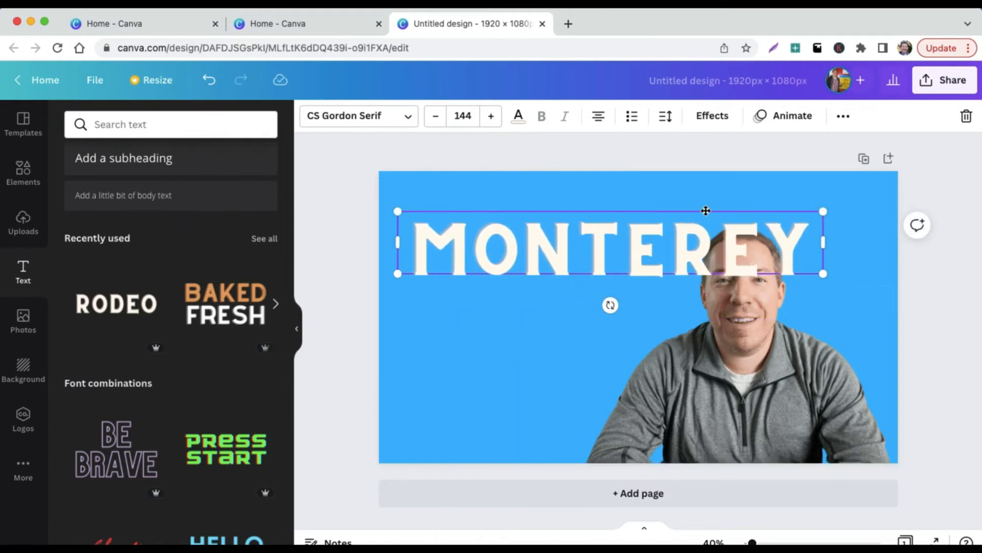
Step: Move MONTEREY to the page's top-left corner, narrow its box to about two-thirds of the page width, and set the font size to 115
{"action": "left_click_drag", "start_coordinate": [705, 211], "coordinate": [692, 177]}
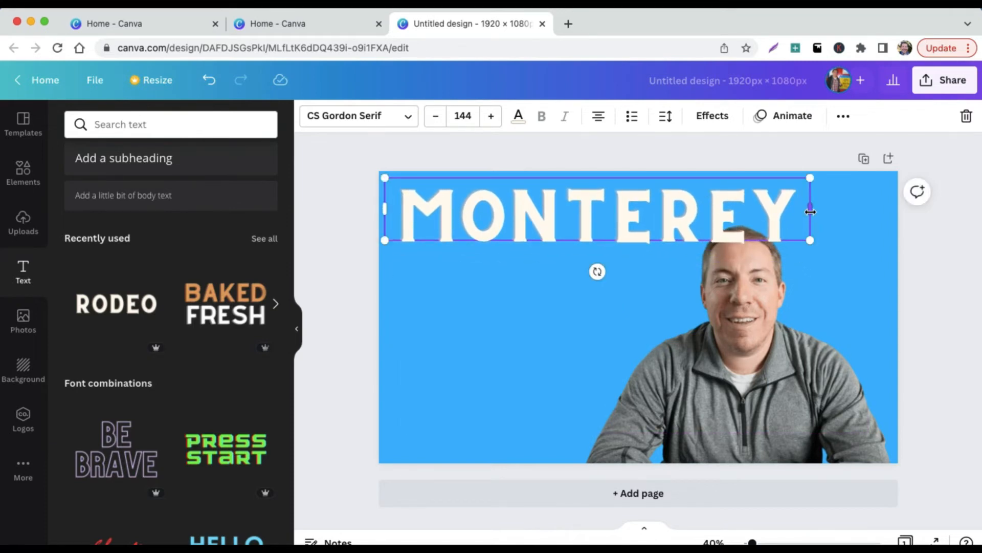
{"action": "left_click_drag", "start_coordinate": [809, 214], "coordinate": [716, 213]}
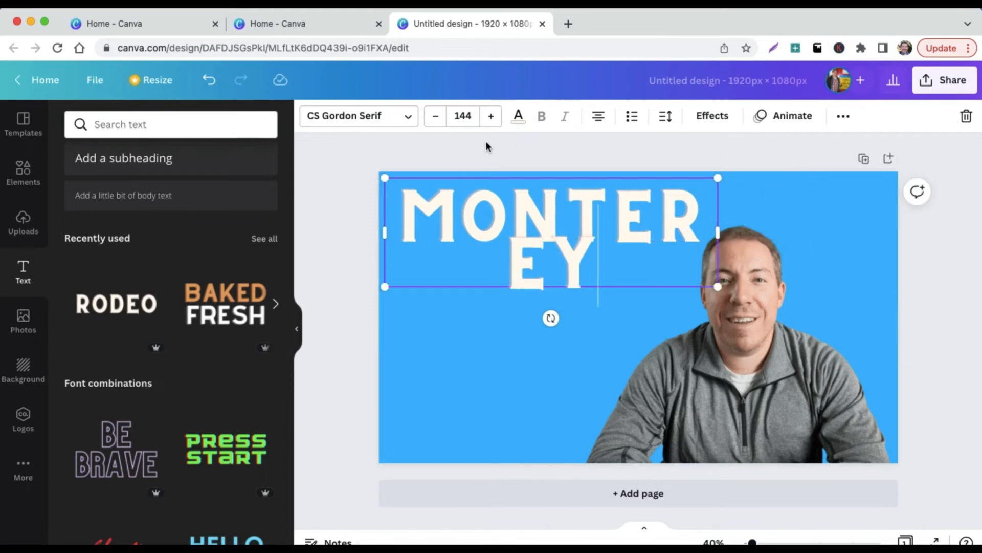
{"action": "left_click", "coordinate": [436, 117]}
{"action": "left_click", "coordinate": [436, 116]}
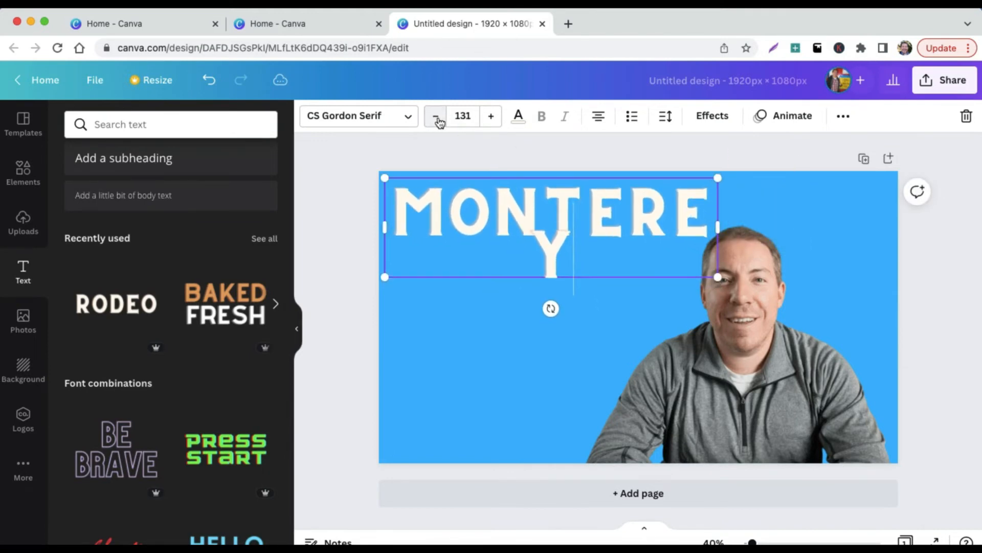
{"action": "left_click", "coordinate": [436, 116]}
{"action": "left_click", "coordinate": [436, 117]}
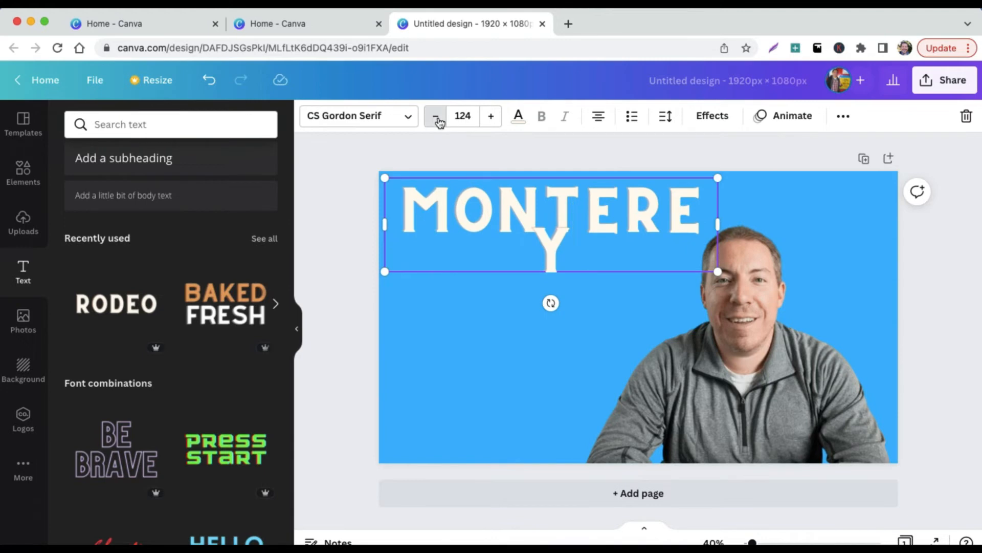
{"action": "left_click", "coordinate": [436, 116]}
{"action": "left_click", "coordinate": [436, 117]}
{"action": "left_click", "coordinate": [436, 117]}
{"action": "left_click", "coordinate": [435, 116]}
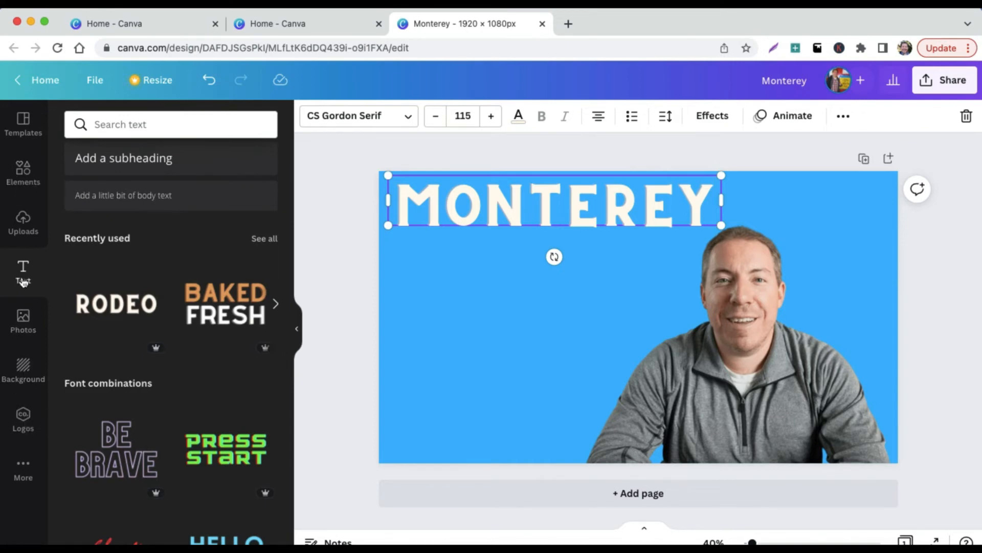
Step: Search the elements for "home" and add the yellow house graphic with green trees to the page
{"action": "left_click", "coordinate": [22, 174]}
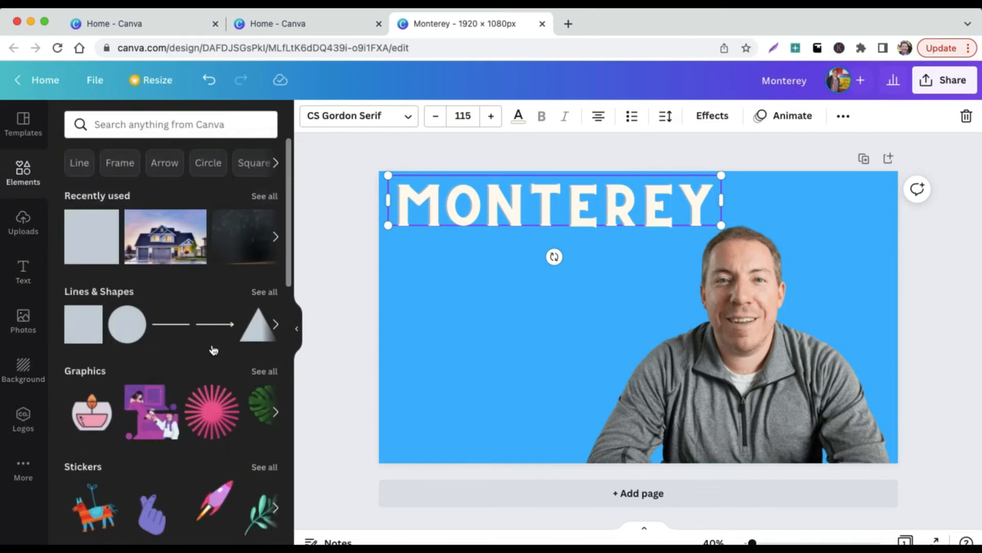
{"action": "left_click", "coordinate": [126, 125]}
{"action": "type", "text": "home"}
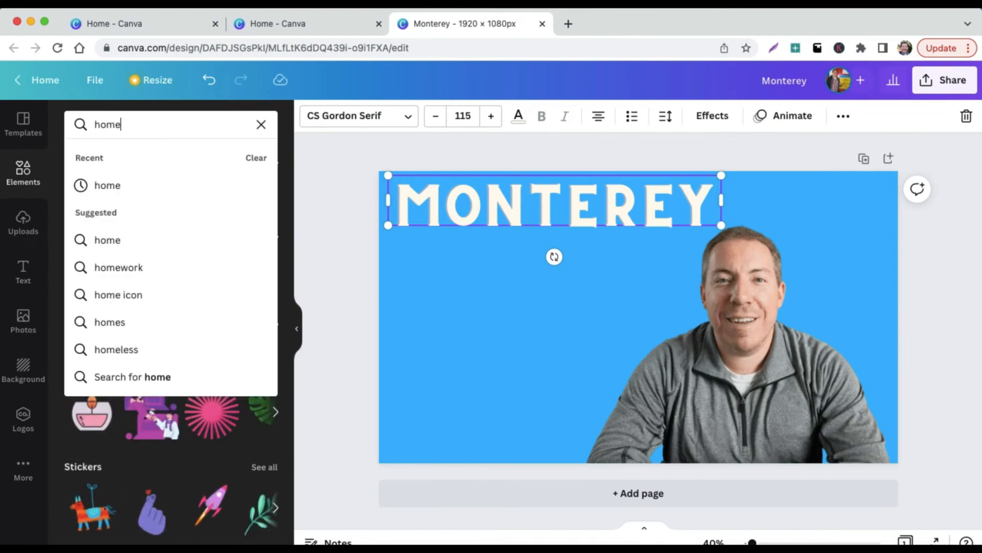
{"action": "key", "text": "Return"}
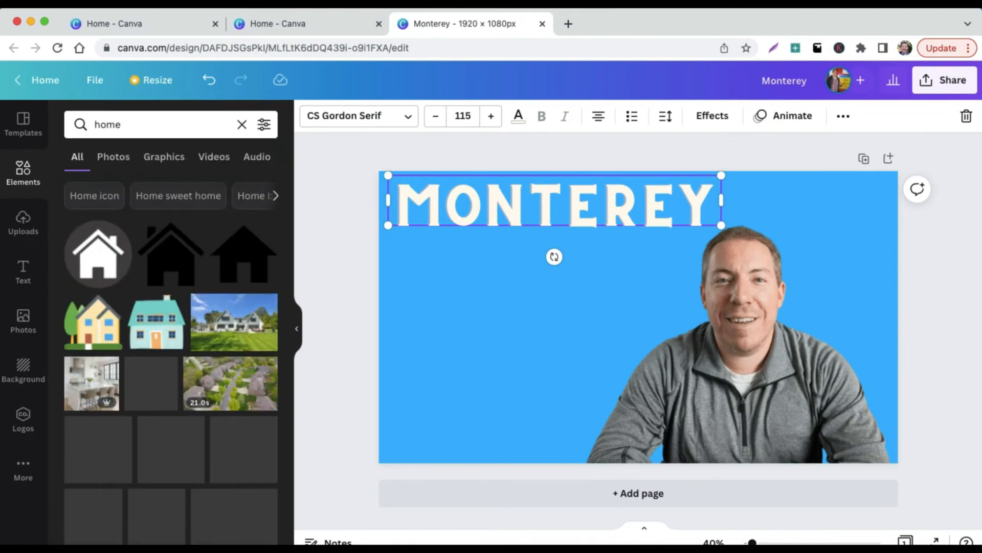
{"action": "left_click", "coordinate": [93, 329]}
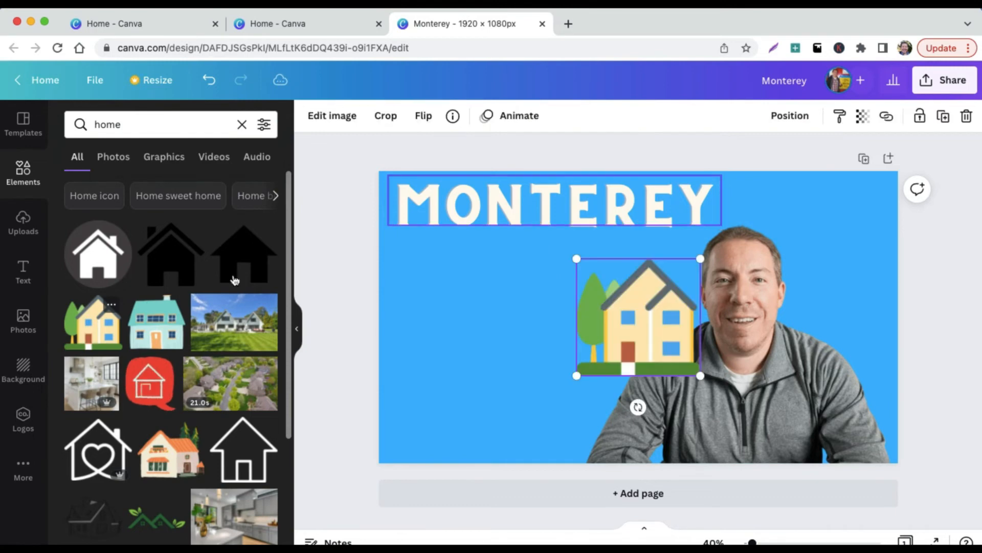
Step: Move the house graphic beneath MONTEREY, clear of the man, and scale it slightly smaller than its inserted size
{"action": "left_click_drag", "start_coordinate": [631, 298], "coordinate": [500, 277]}
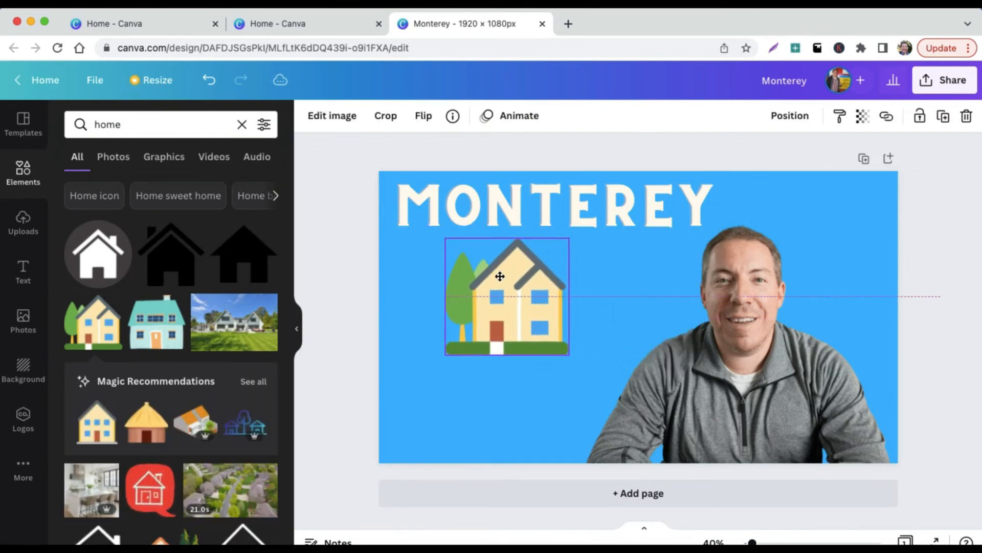
{"action": "left_click_drag", "start_coordinate": [444, 235], "coordinate": [468, 256]}
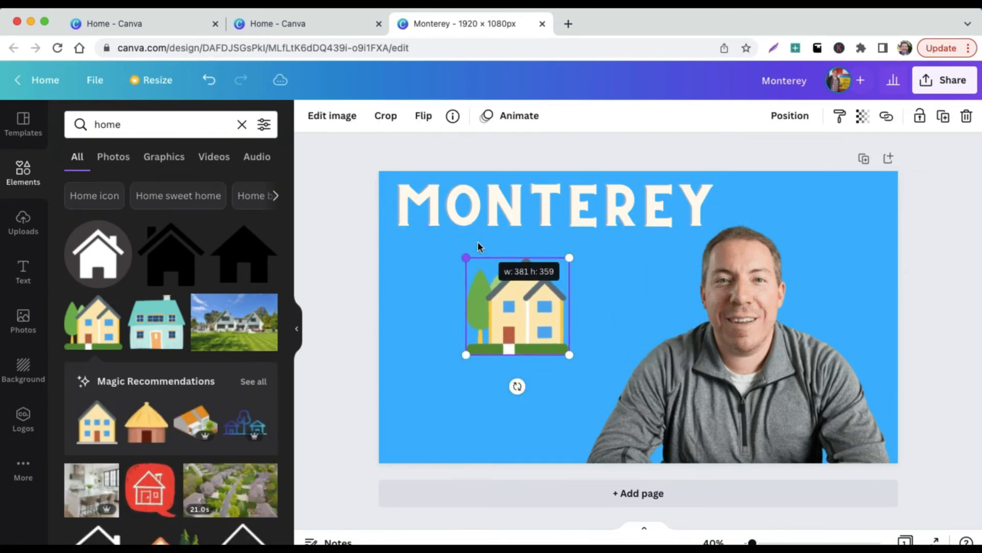
{"action": "left_click_drag", "start_coordinate": [517, 282], "coordinate": [527, 266]}
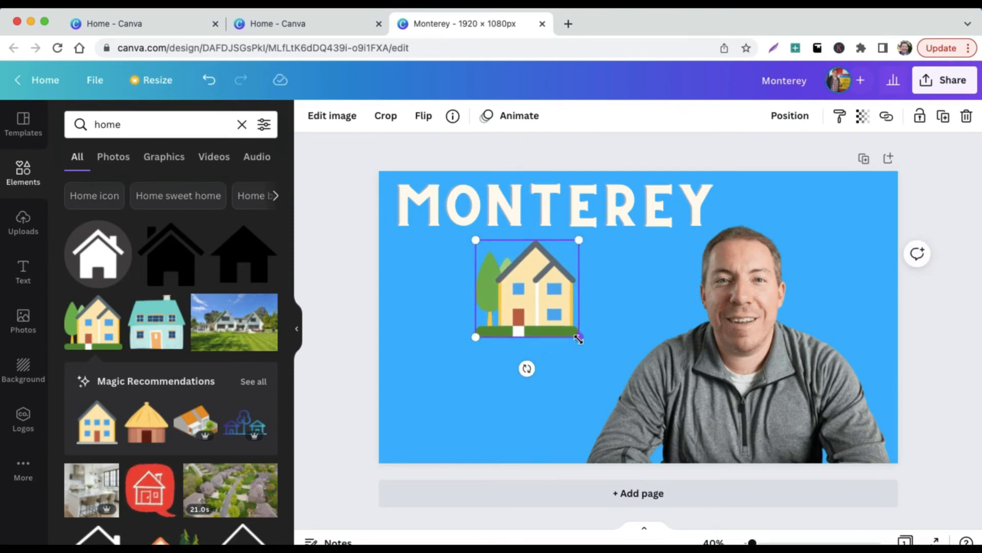
{"action": "left_click_drag", "start_coordinate": [578, 336], "coordinate": [591, 353]}
{"action": "left_click", "coordinate": [943, 318]}
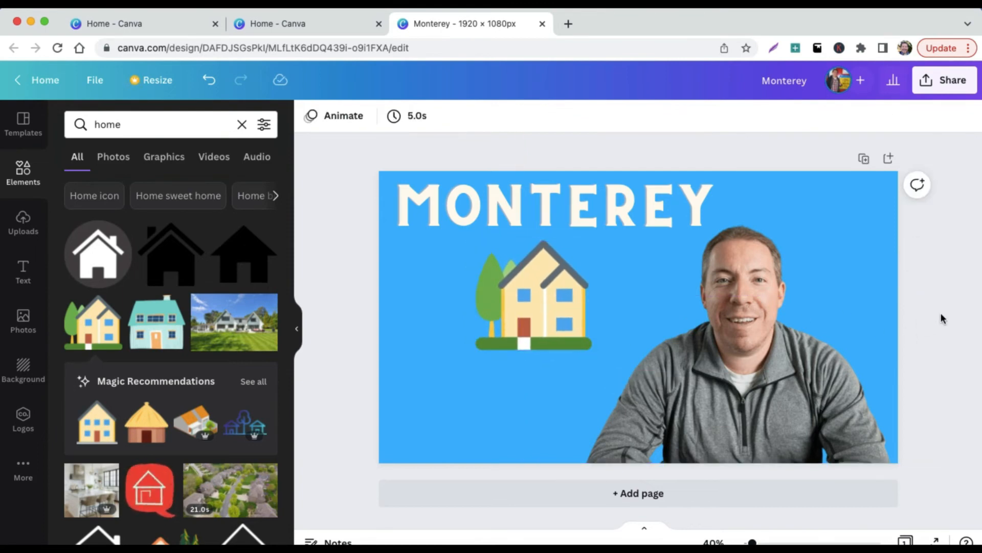
Step: Add another RODEO font combination and replace its wording with FOR SALE, followed by 6-15-22 on a new line
{"action": "left_click", "coordinate": [23, 271]}
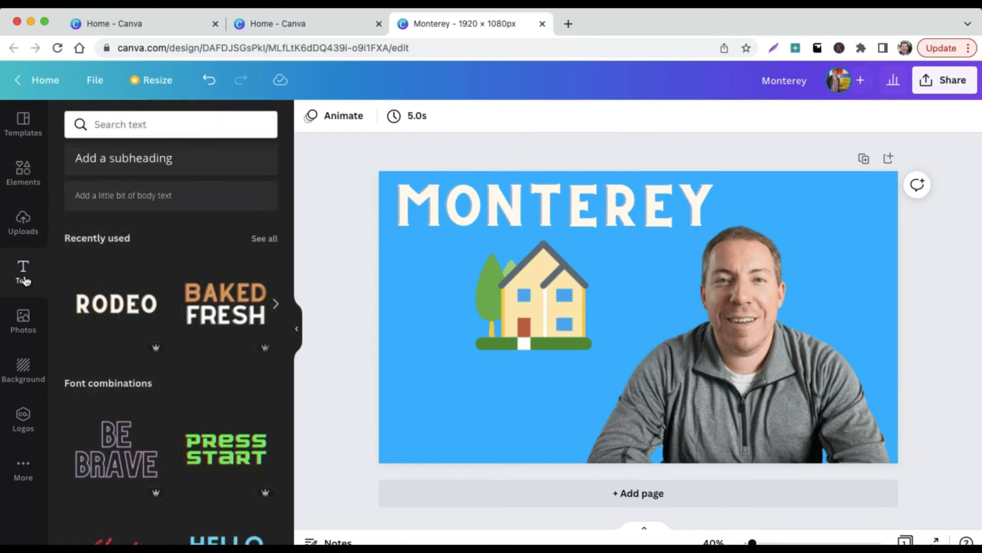
{"action": "left_click", "coordinate": [116, 307]}
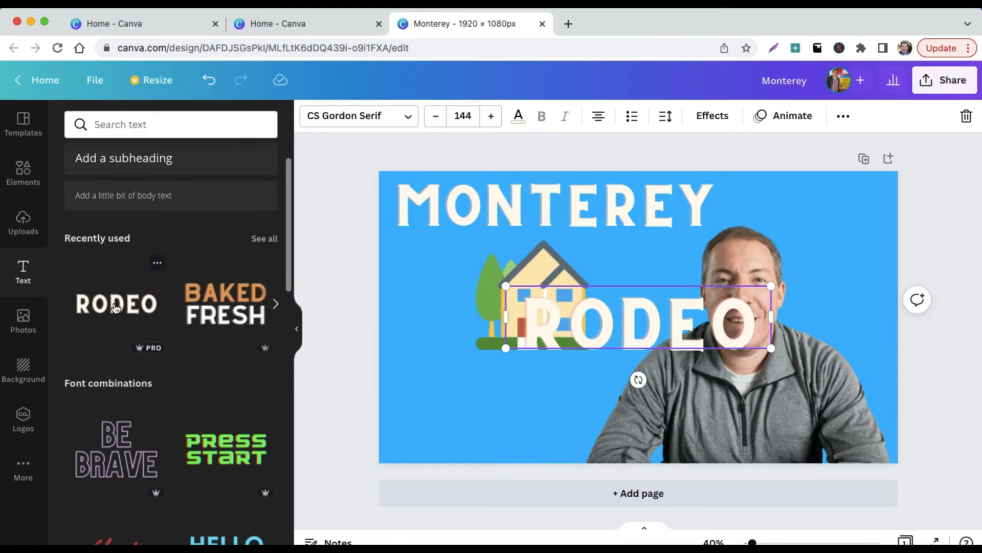
{"action": "double_click", "coordinate": [568, 307]}
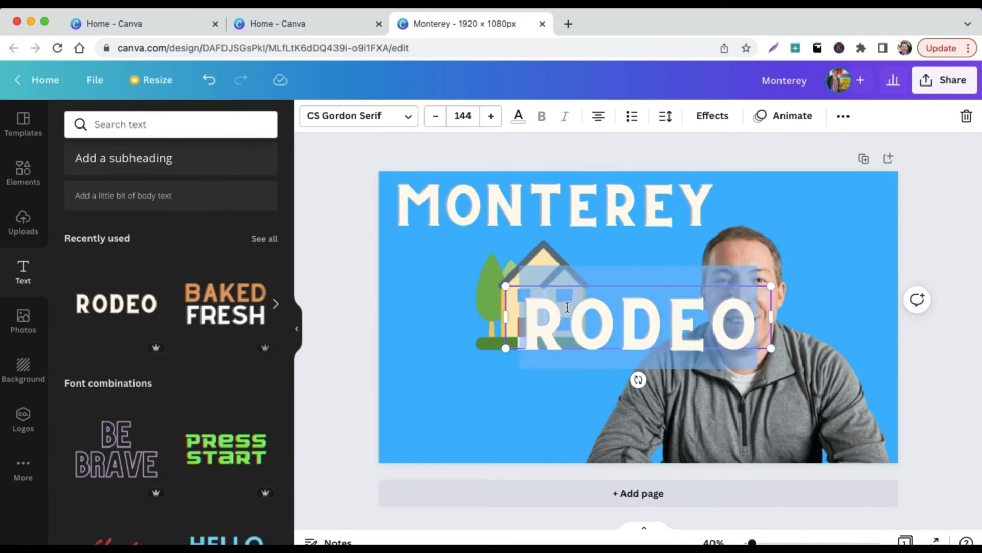
{"action": "type", "text": "FOR"}
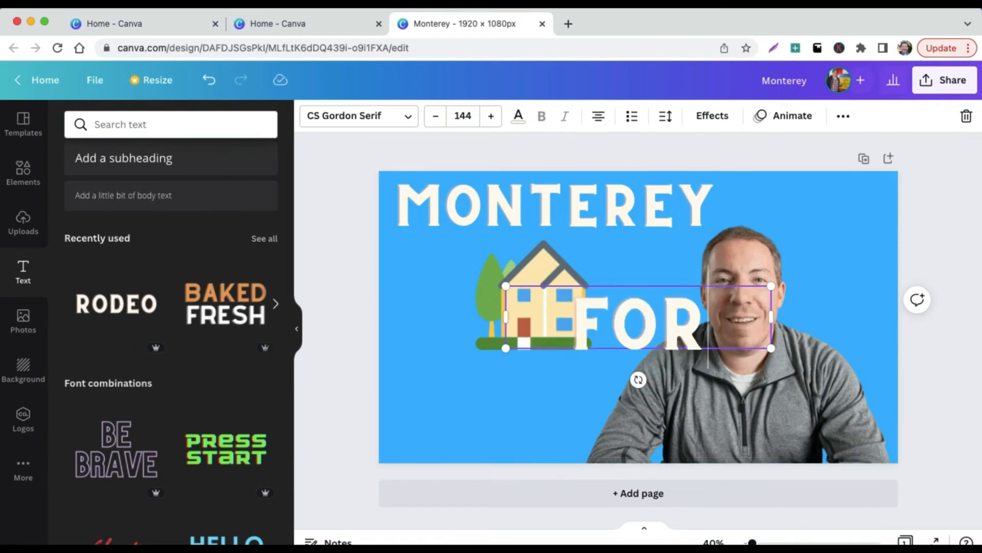
{"action": "type", "text": " SA"}
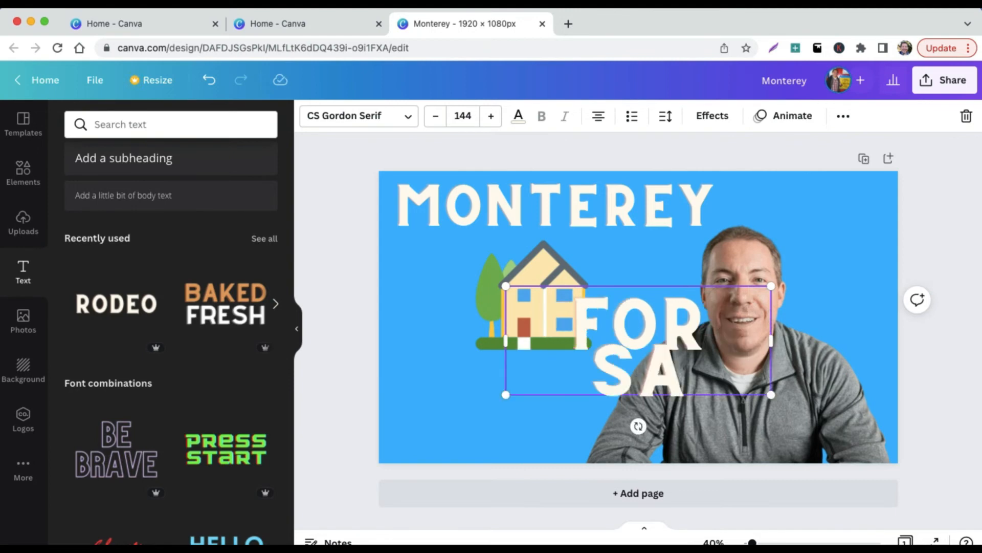
{"action": "type", "text": "LE"}
{"action": "key", "text": "Return"}
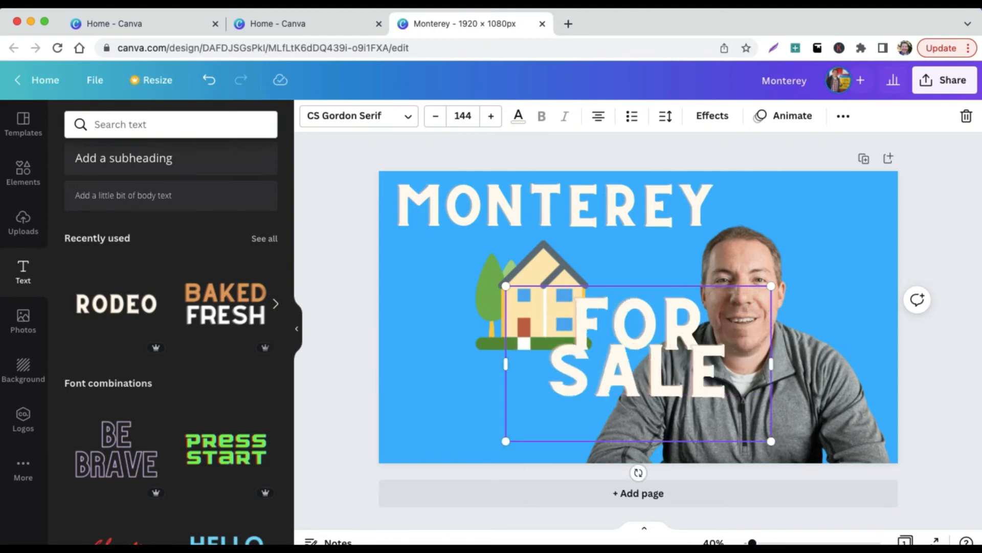
{"action": "type", "text": "6"}
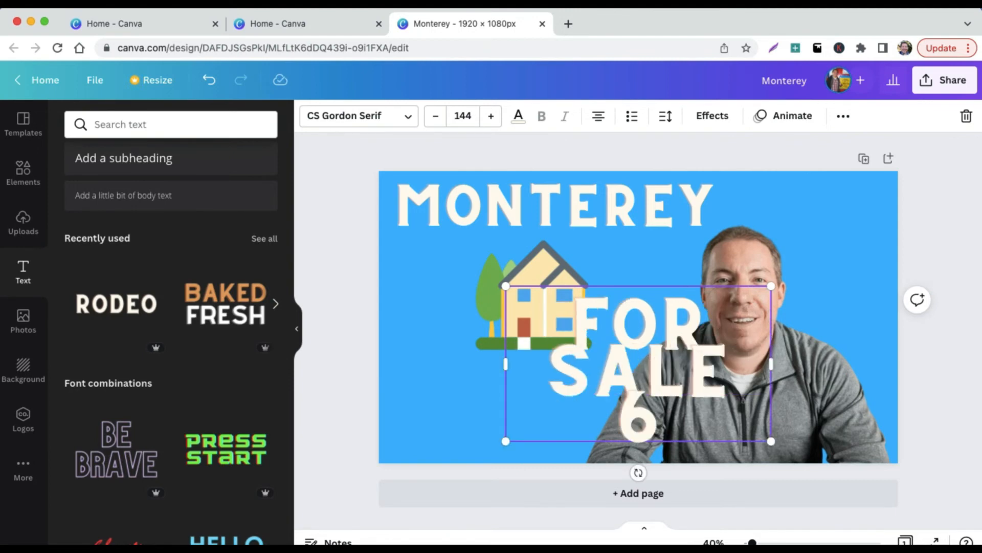
{"action": "type", "text": "-15"}
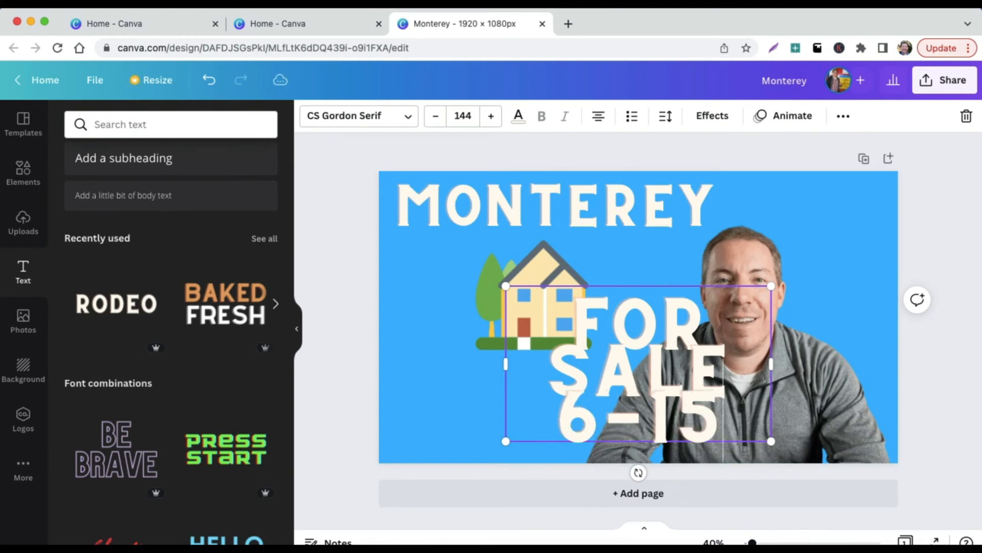
{"action": "type", "text": "-22"}
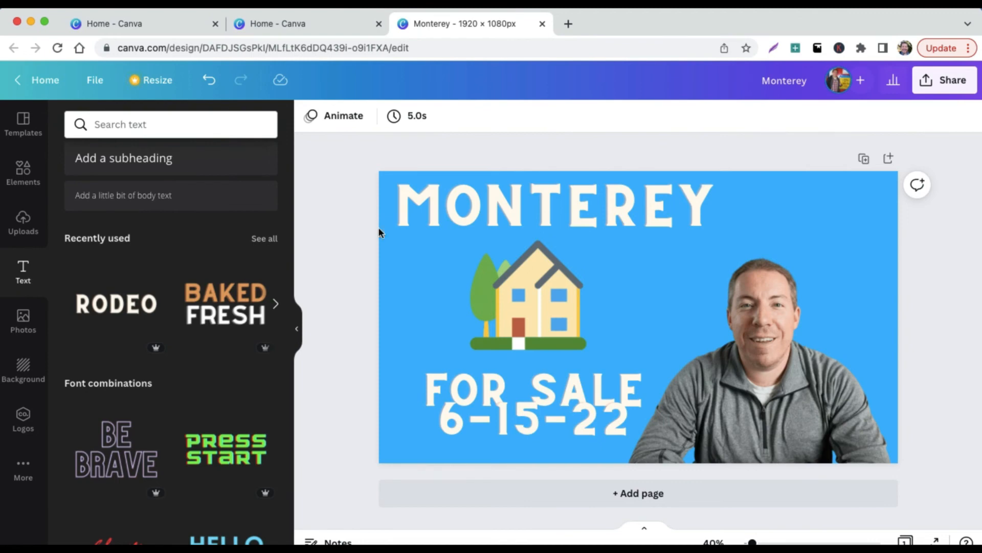
Step: Download the finished design as a JPG file
{"action": "left_click", "coordinate": [952, 86]}
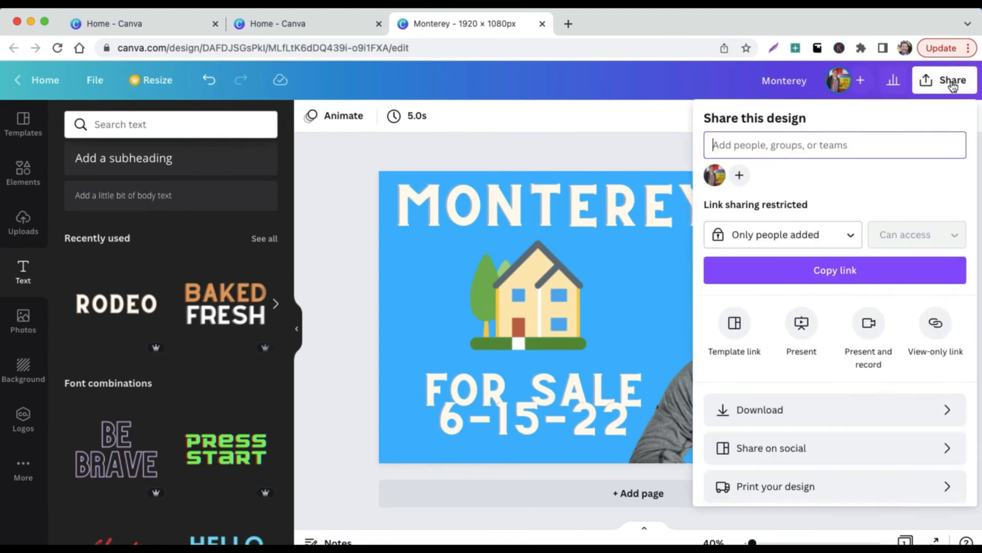
{"action": "scroll", "coordinate": [819, 234], "scroll_direction": "down", "scroll_amount": 2}
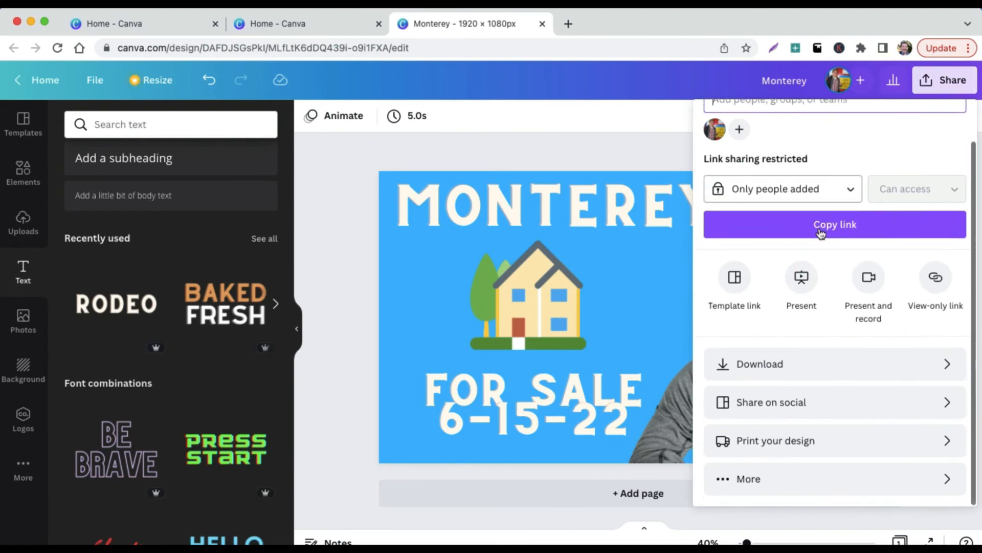
{"action": "left_click", "coordinate": [774, 366]}
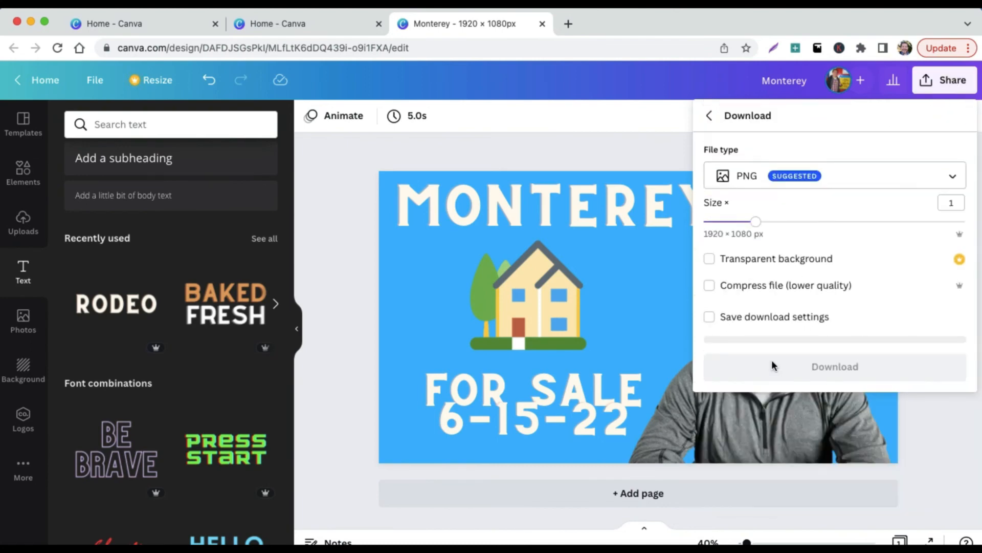
{"action": "left_click", "coordinate": [760, 180]}
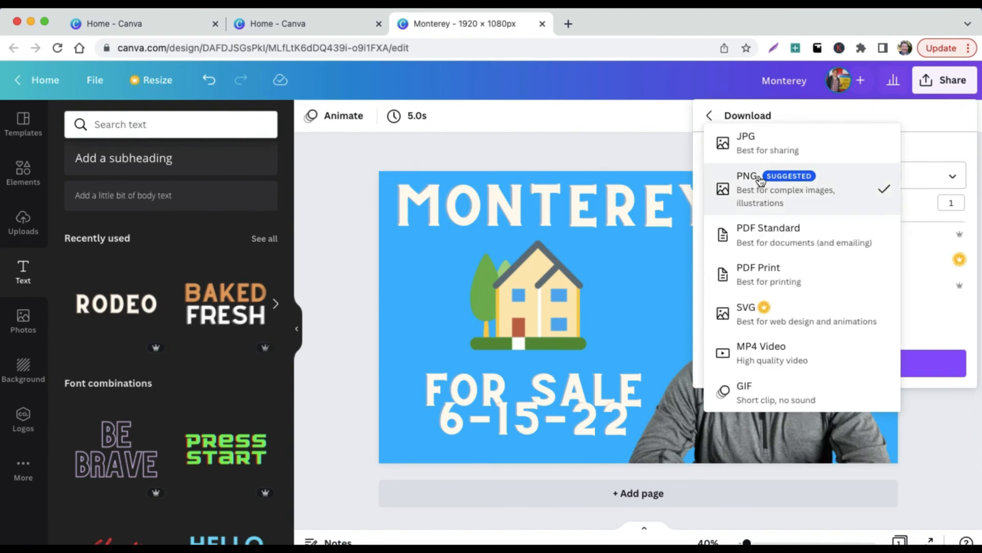
{"action": "left_click", "coordinate": [772, 148]}
{"action": "left_click", "coordinate": [830, 364]}
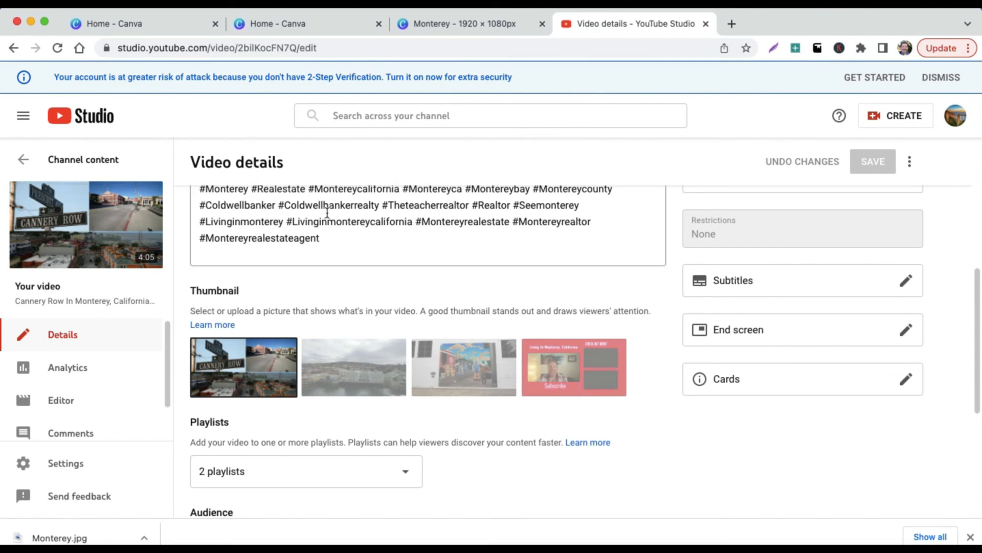
Step: In YouTube Studio, replace the Cannery Row video's thumbnail with the downloaded Monterey.jpg
{"action": "scroll", "coordinate": [327, 213], "scroll_direction": "up", "scroll_amount": 6}
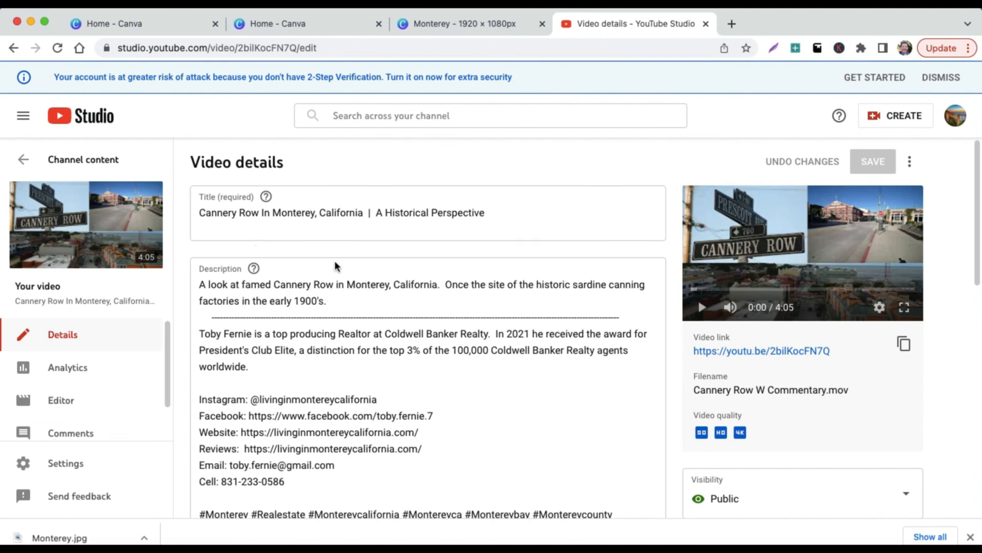
{"action": "scroll", "coordinate": [336, 267], "scroll_direction": "down", "scroll_amount": 6}
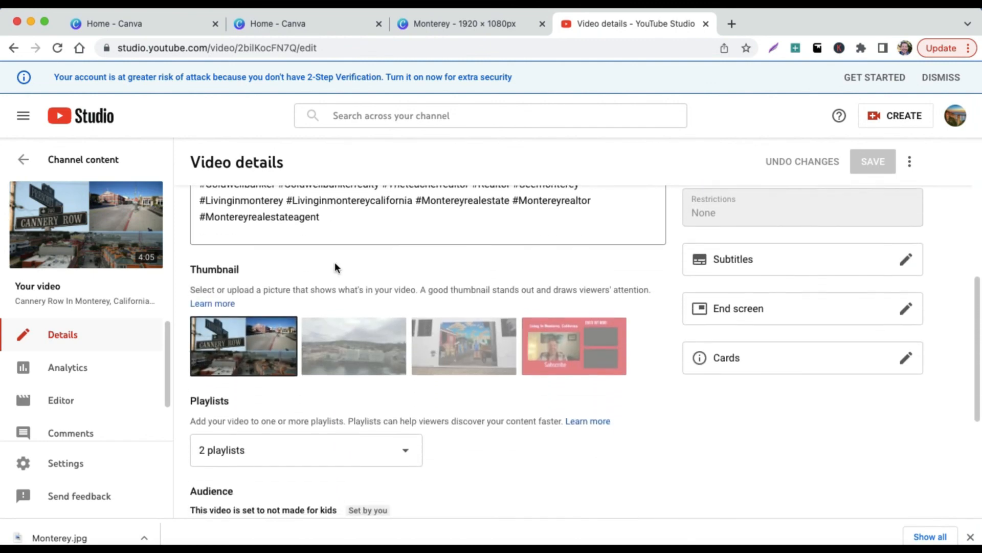
{"action": "scroll", "coordinate": [335, 263], "scroll_direction": "up", "scroll_amount": 5}
{"action": "scroll", "coordinate": [335, 264], "scroll_direction": "up", "scroll_amount": 2}
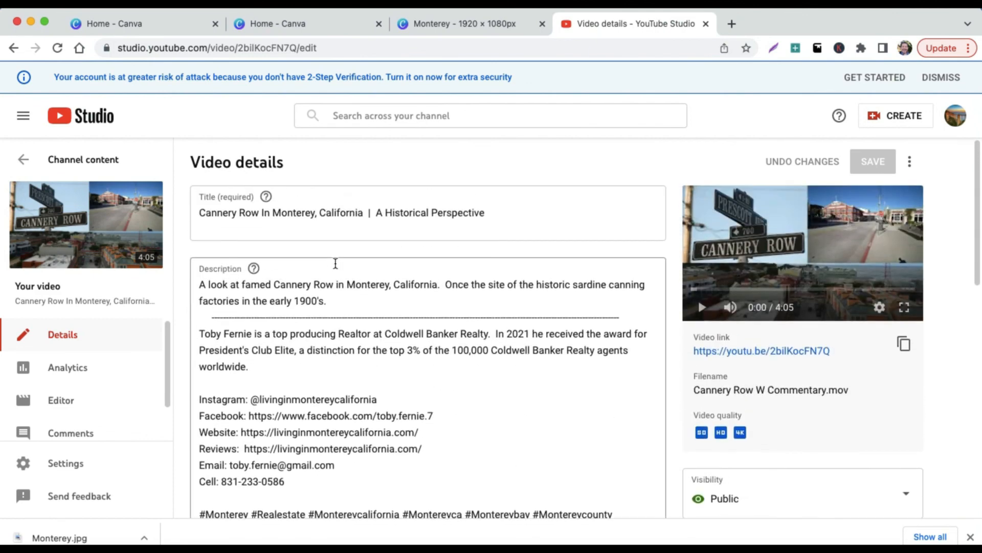
{"action": "scroll", "coordinate": [335, 263], "scroll_direction": "down", "scroll_amount": 6}
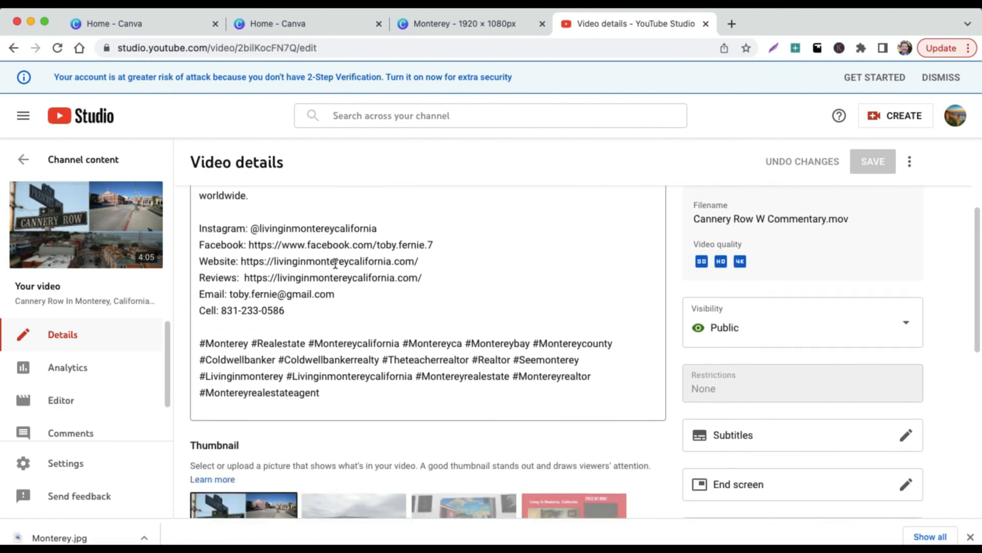
{"action": "scroll", "coordinate": [335, 263], "scroll_direction": "down", "scroll_amount": 3}
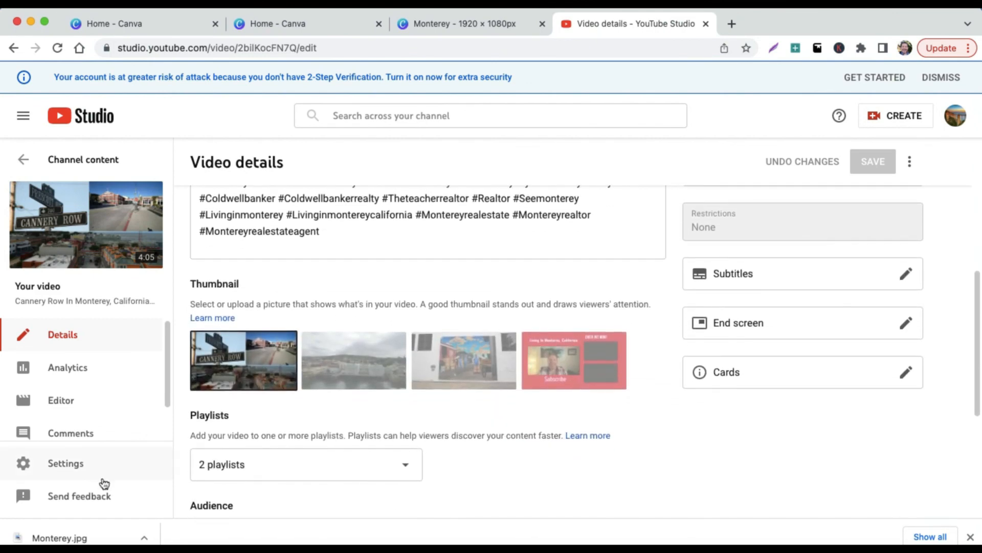
{"action": "left_click_drag", "start_coordinate": [89, 533], "coordinate": [243, 365]}
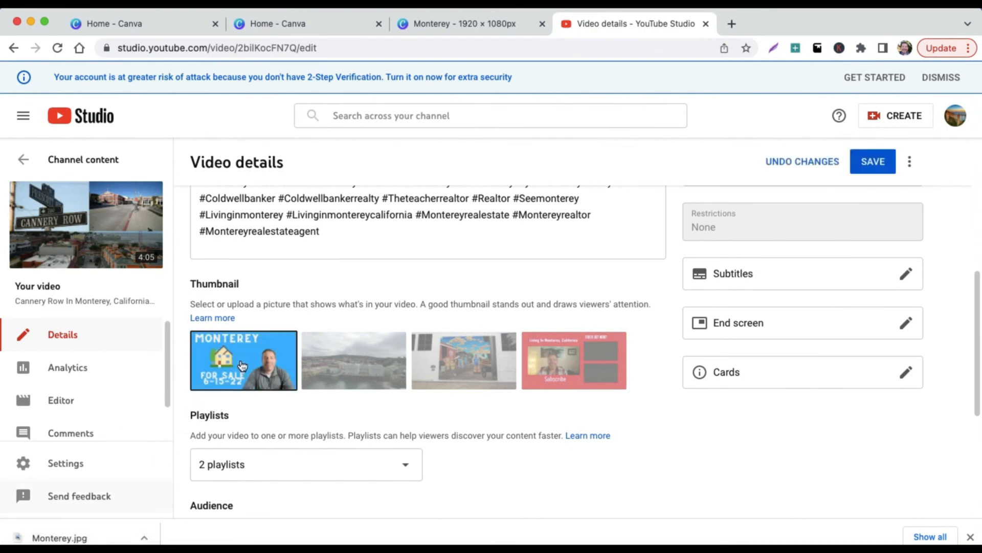